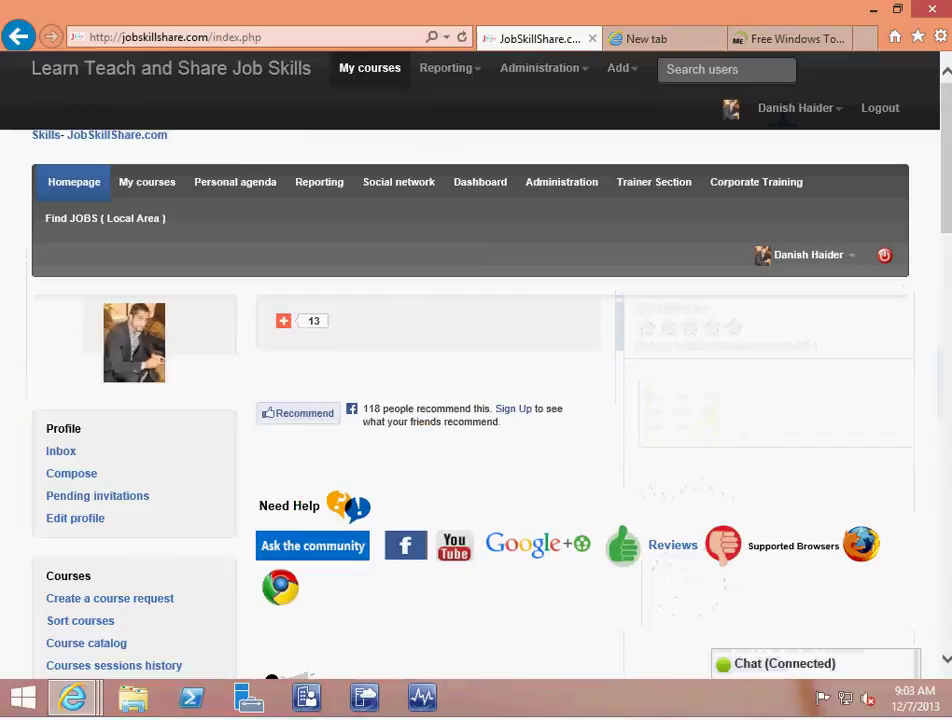
Open the Help Desk Support Entry level to Specialist course
scroll(948, 204, down, 10)
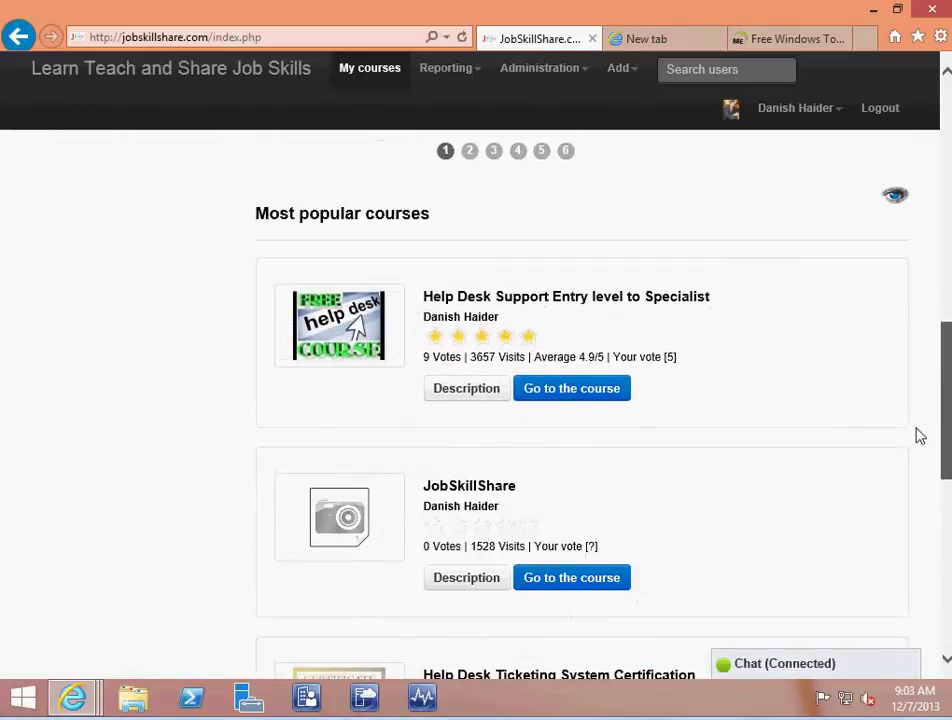
click(583, 380)
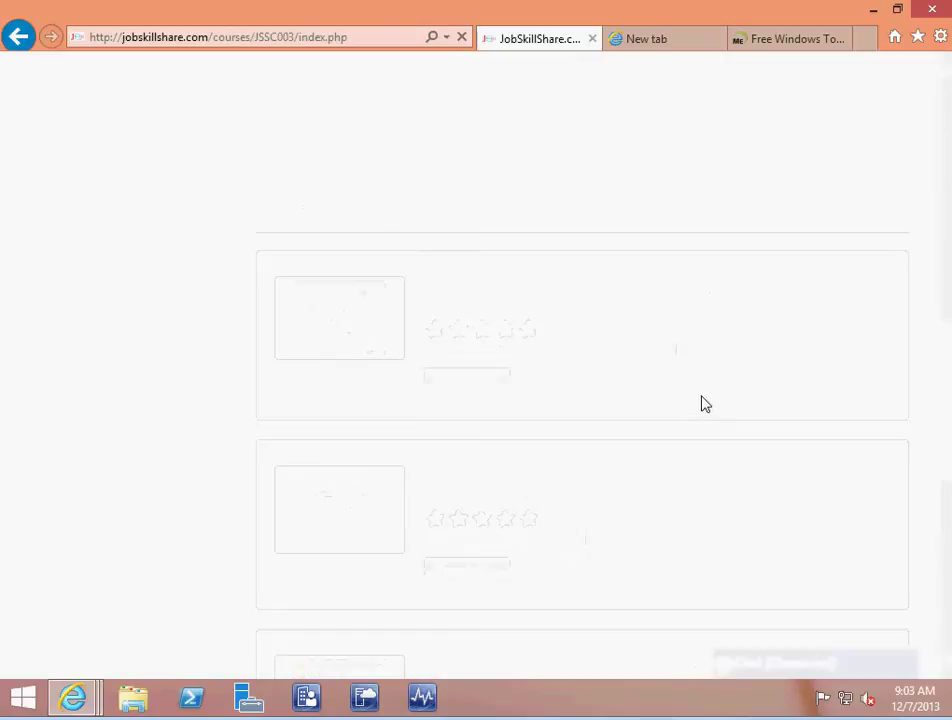
scroll(594, 457, down, 10)
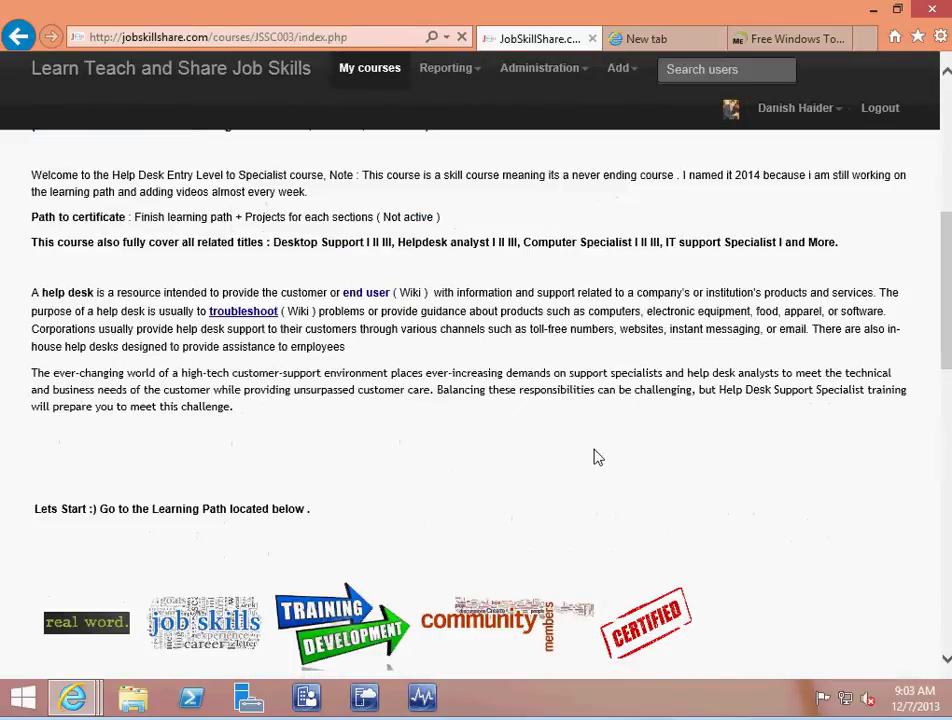
scroll(596, 456, down, 5)
drag(943, 310, 946, 455)
Go to the course Forums, then Networking Tools, and open the Free Windows Admin Tools thread
click(455, 361)
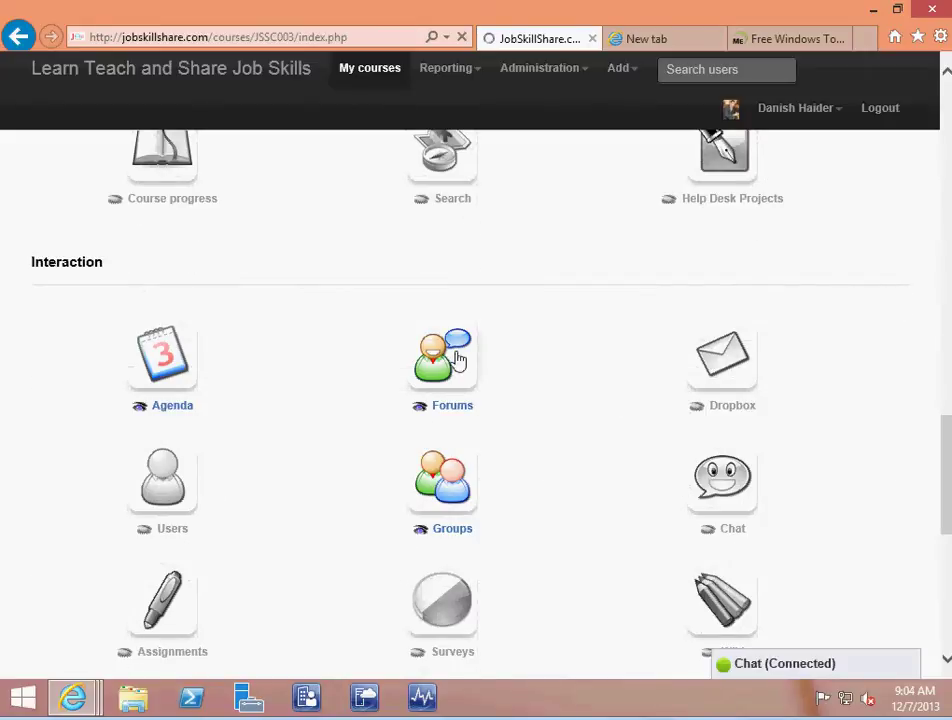
scroll(370, 500, down, 10)
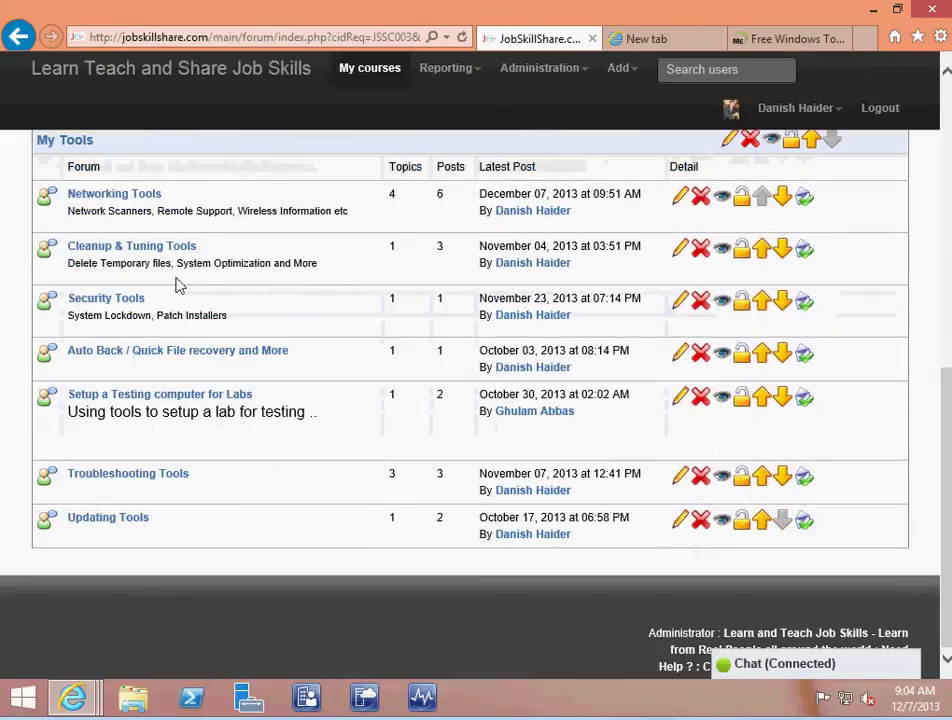
click(134, 205)
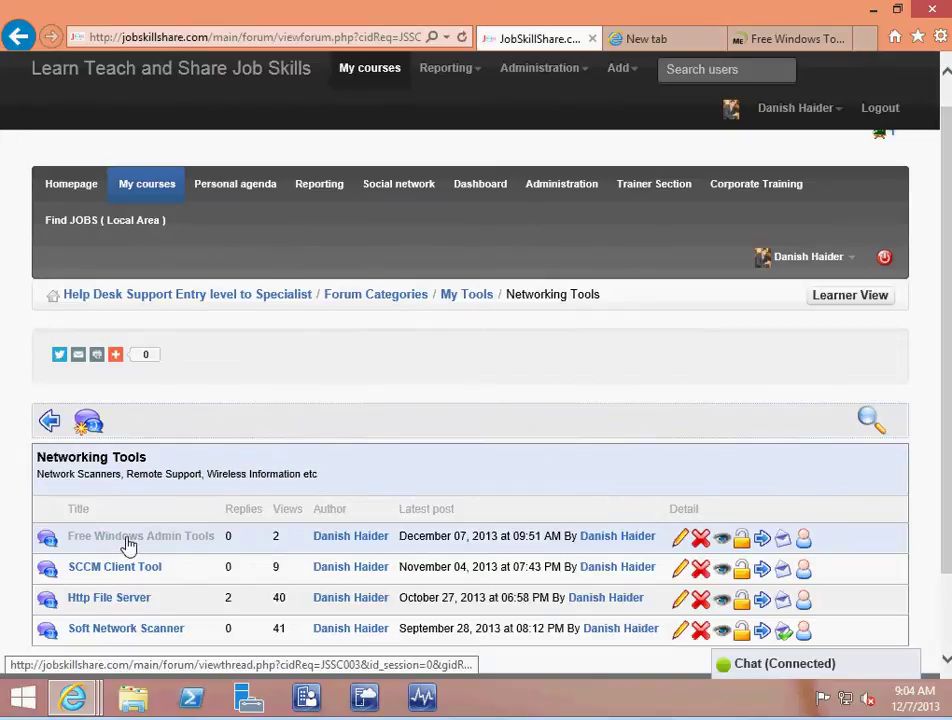
click(128, 545)
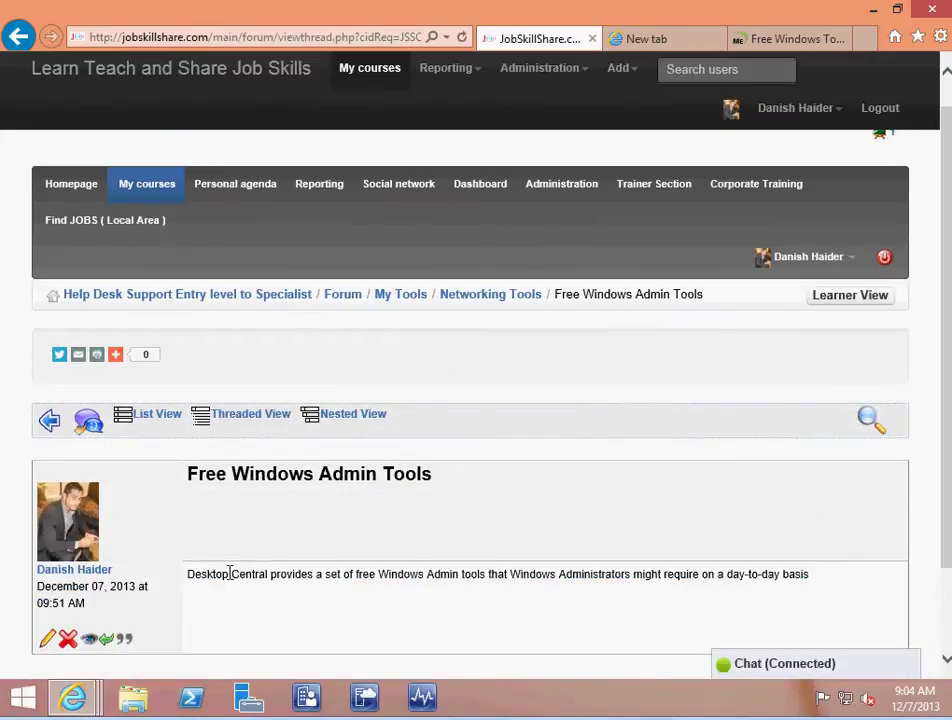
Select the post's Desktop Central description, then scroll through the Free Windows Tools page
drag(230, 573, 846, 589)
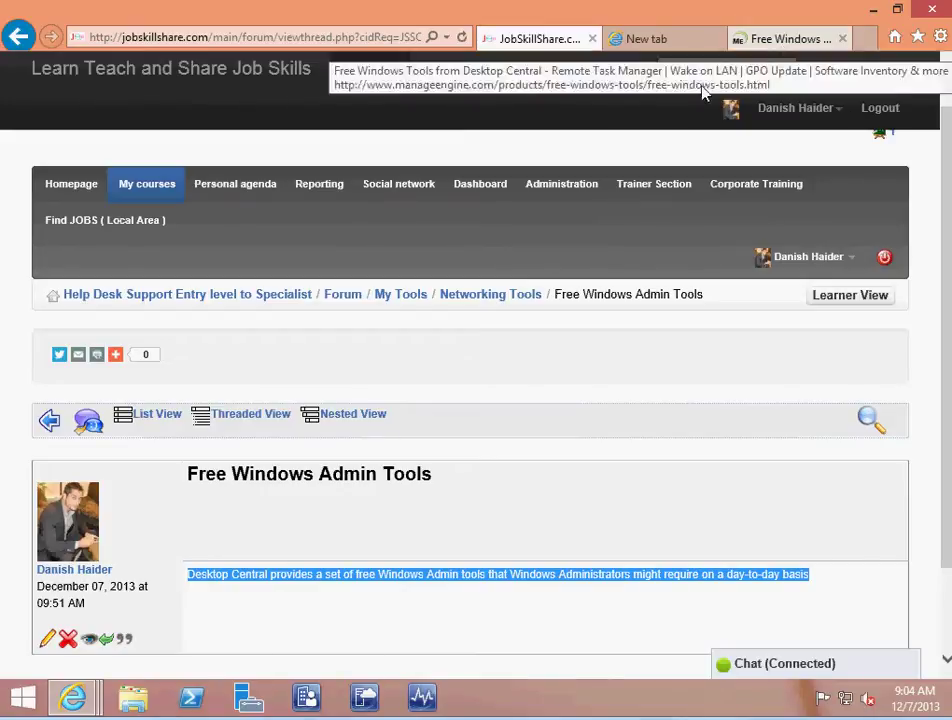
click(800, 40)
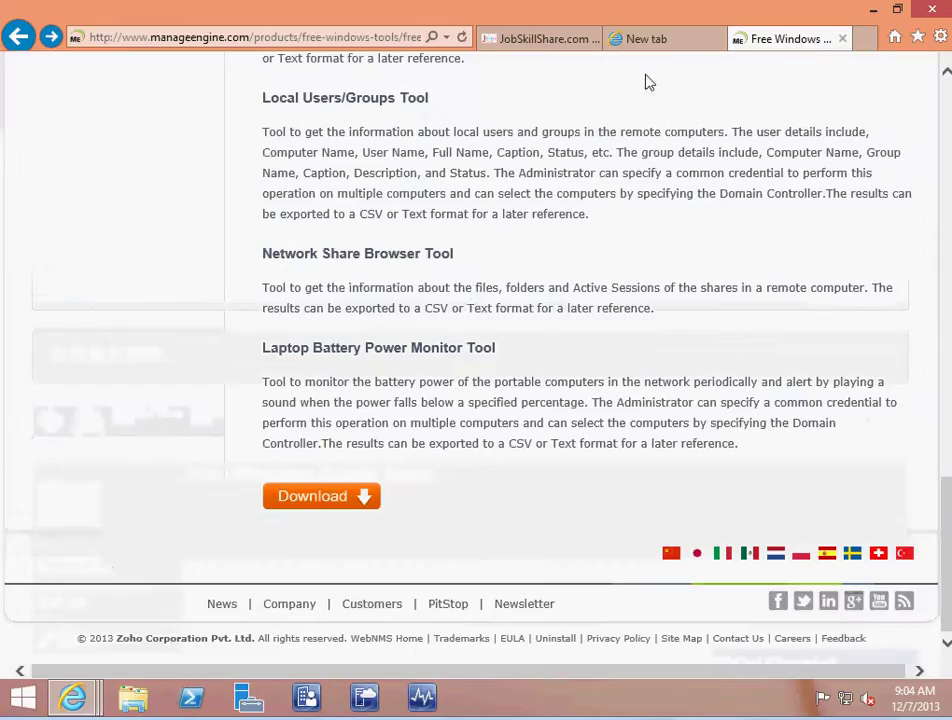
drag(943, 501, 940, 235)
drag(326, 172, 386, 346)
scroll(440, 436, down, 3)
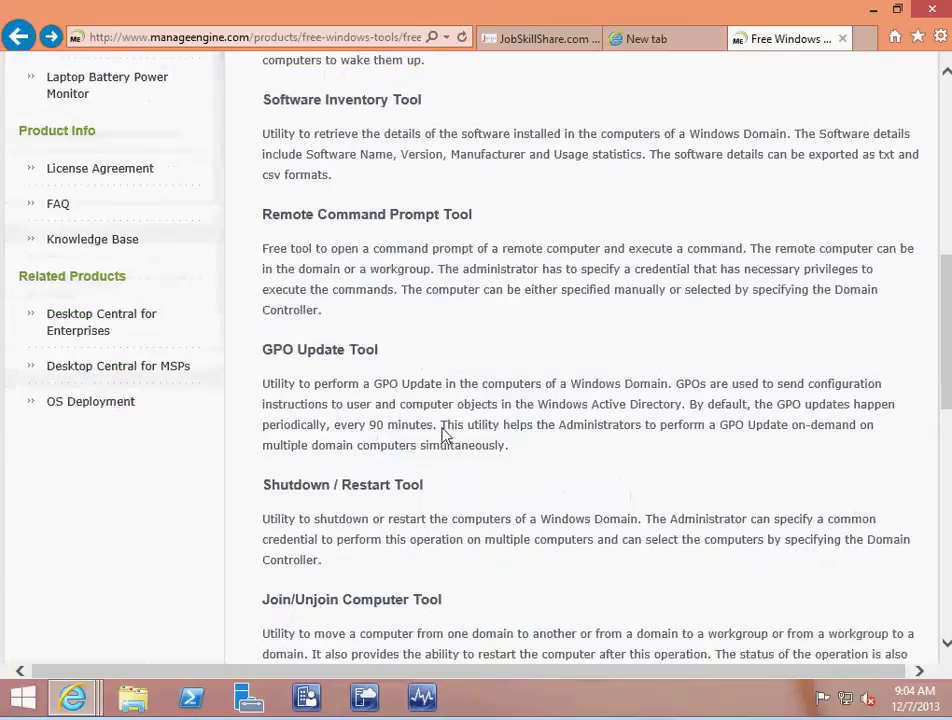
scroll(440, 425, down, 5)
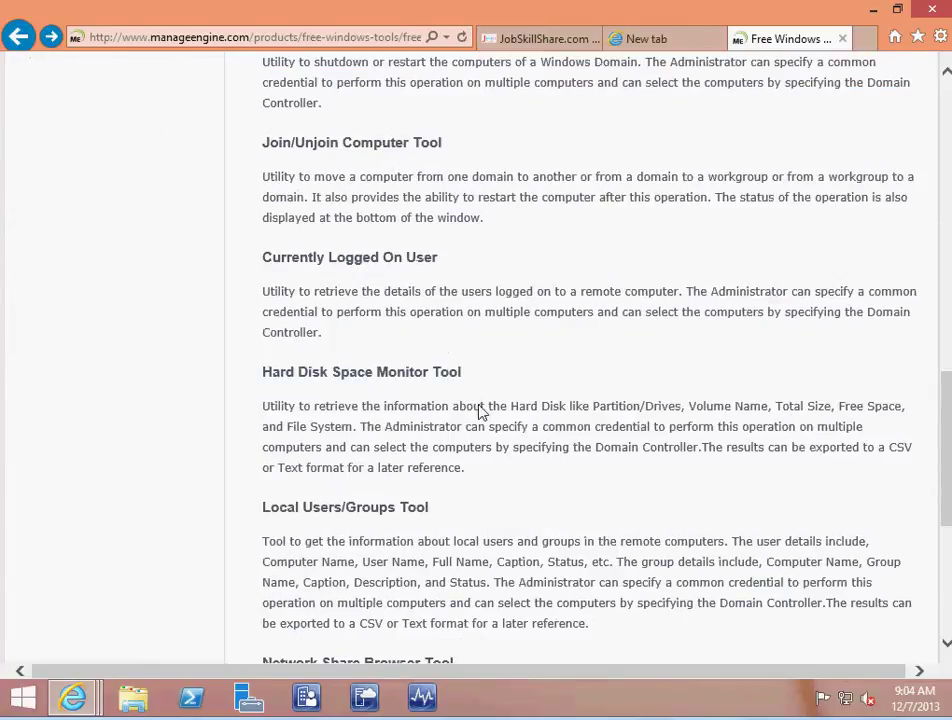
scroll(478, 414, down, 5)
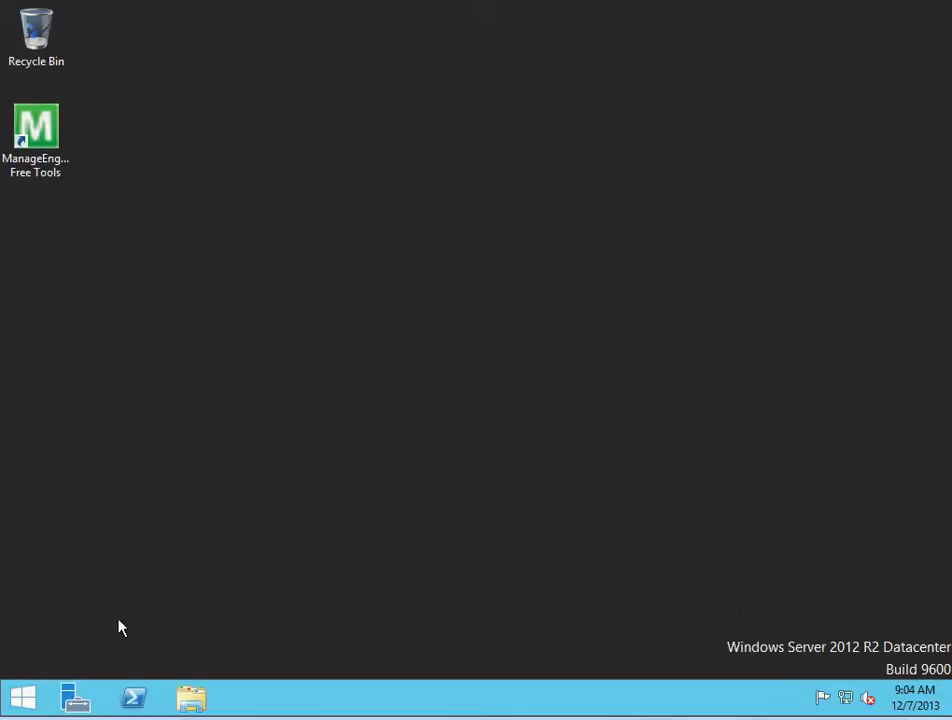
Open File Explorer on This PC
click(190, 699)
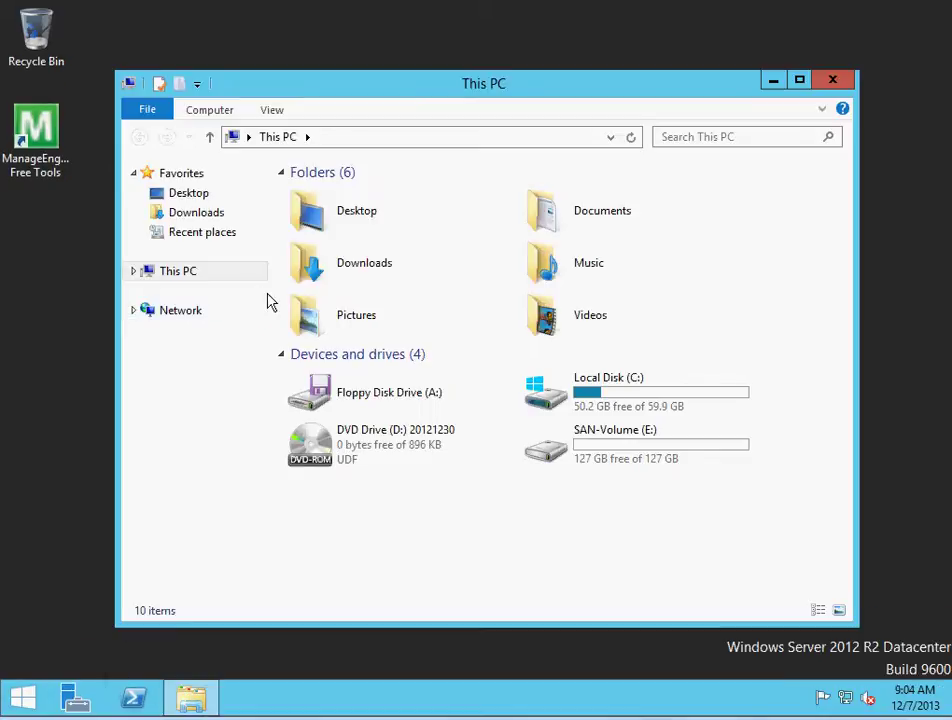
right_click(12, 700)
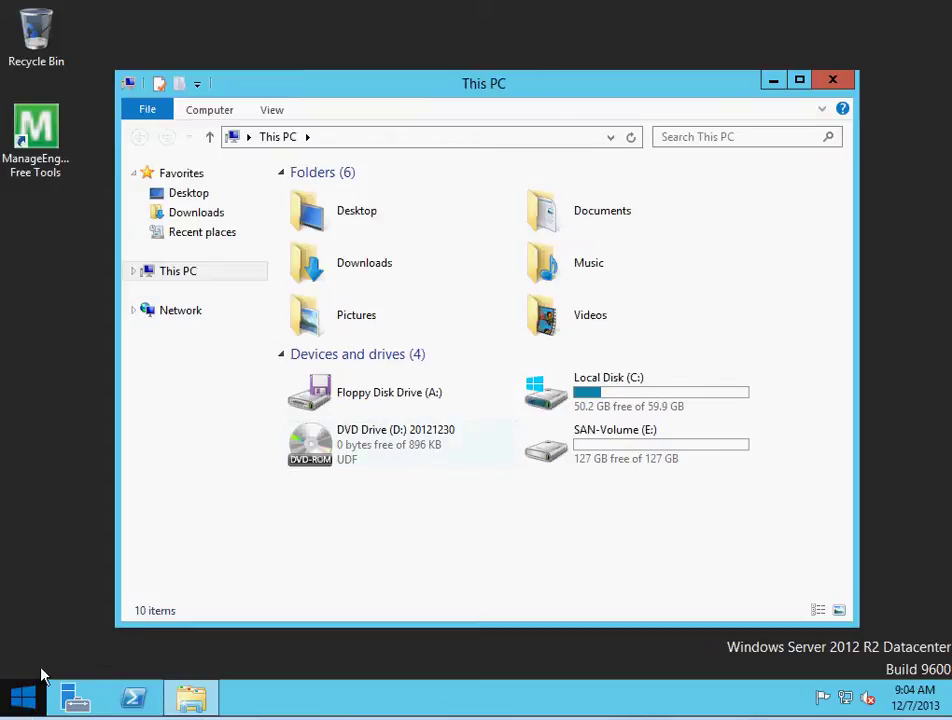
click(82, 622)
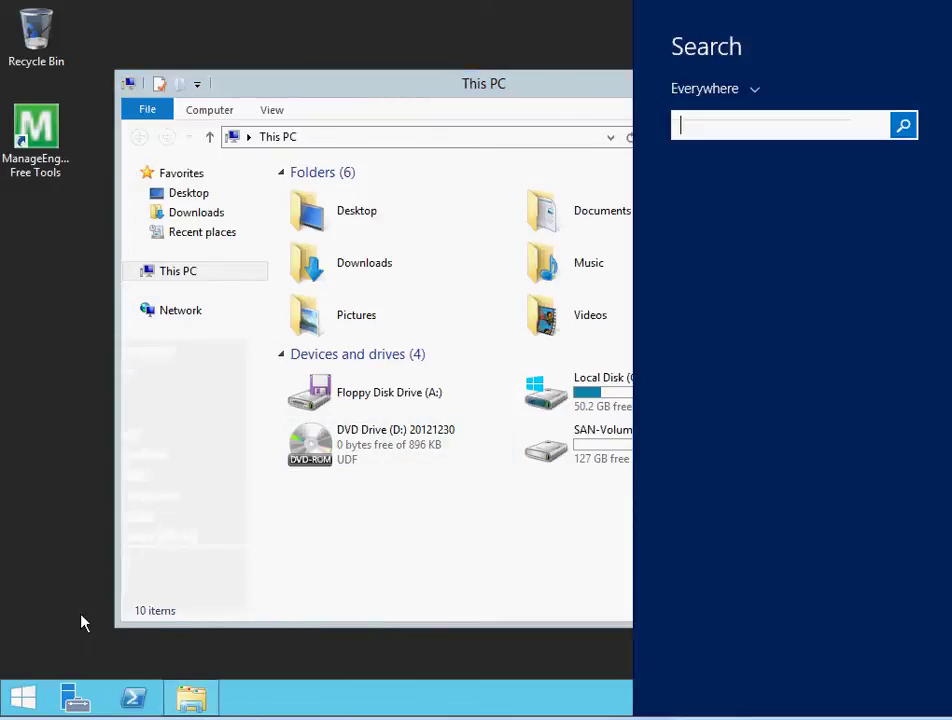
click(21, 692)
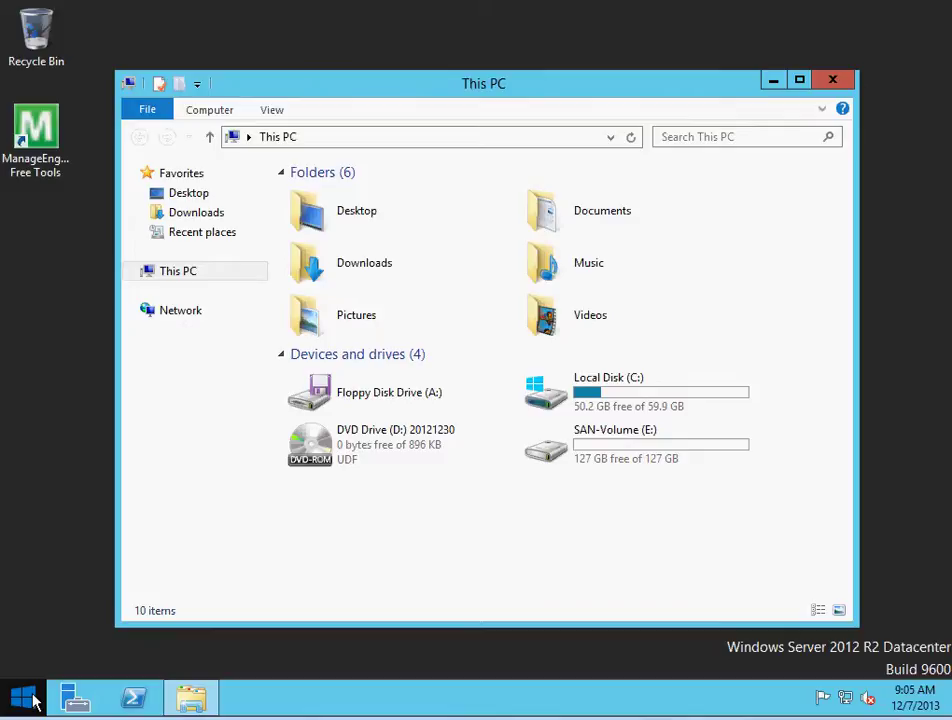
Browse the \\admin share's Free admin tools folder via Run, then close both Explorer windows
right_click(23, 695)
click(74, 635)
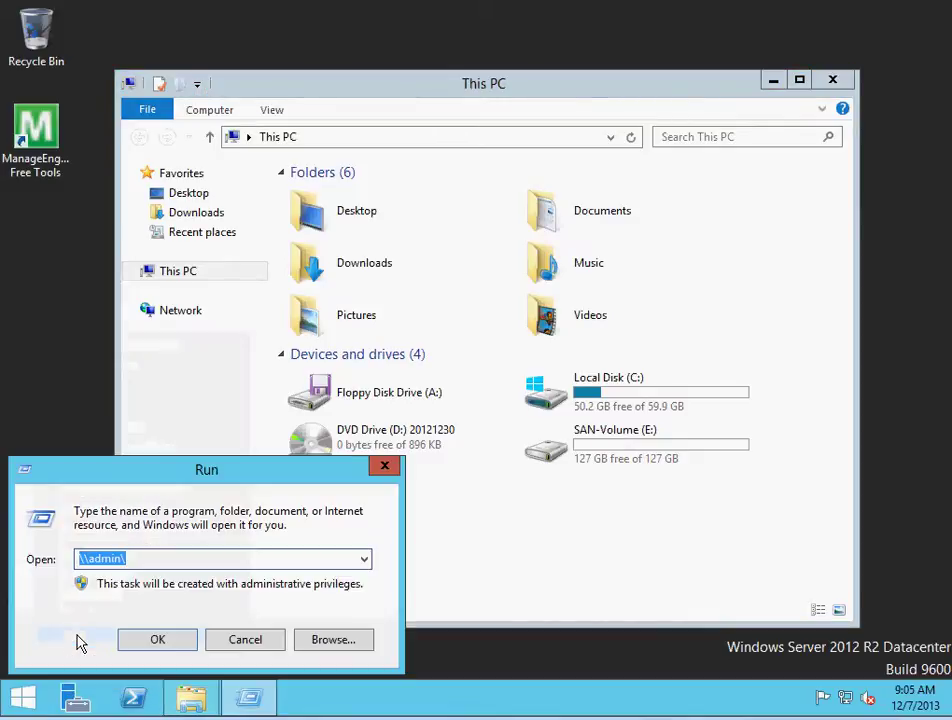
click(157, 638)
double_click(591, 208)
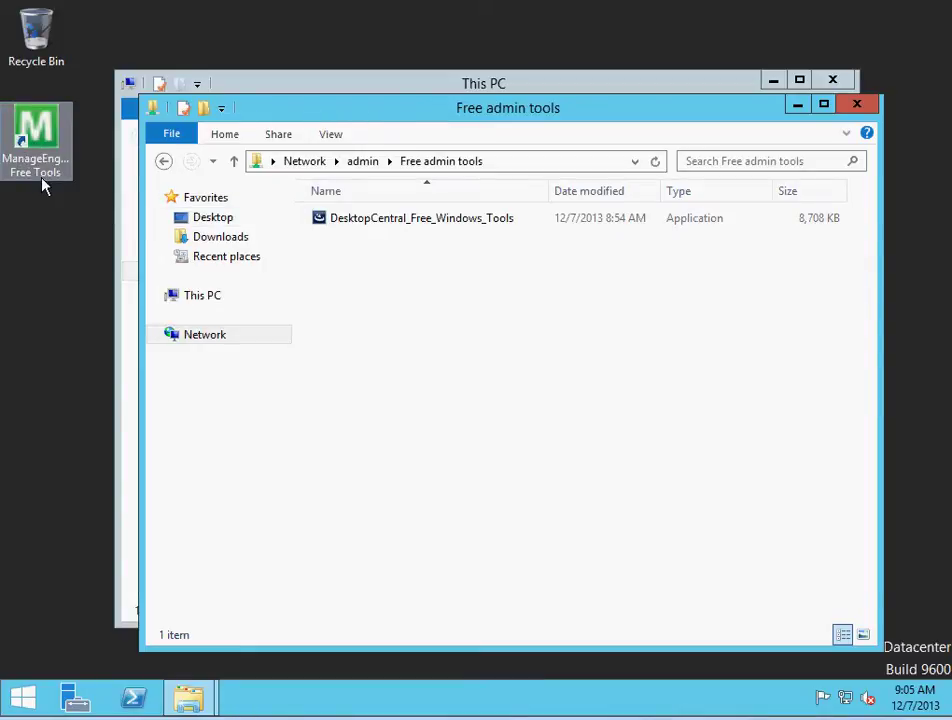
click(852, 103)
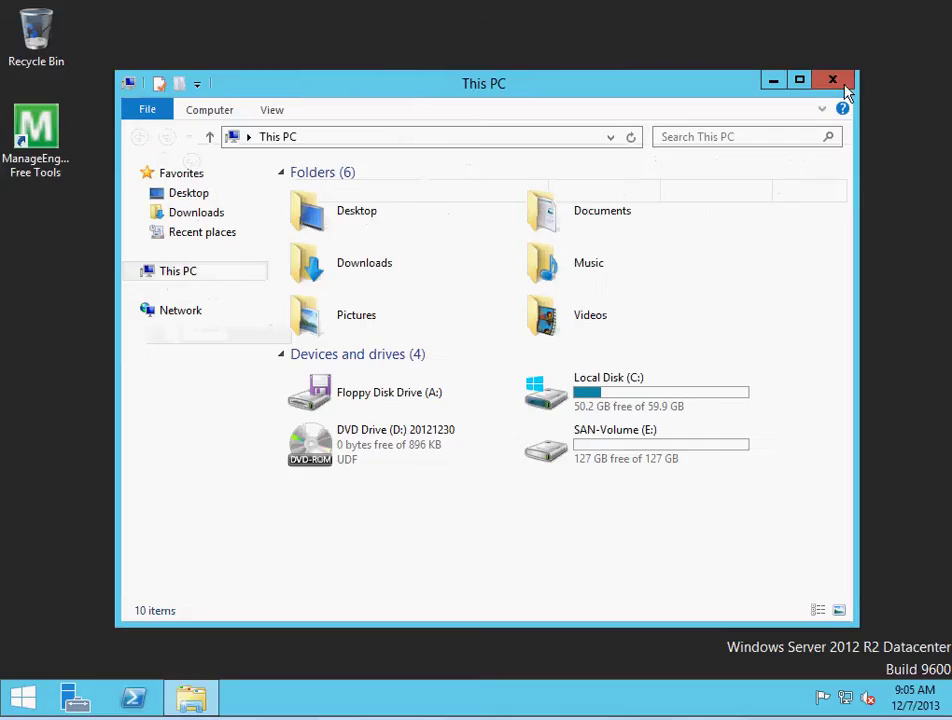
click(845, 86)
Search Windows for 'tools' and launch Desktop Central Free Tools from the results
right_click(22, 698)
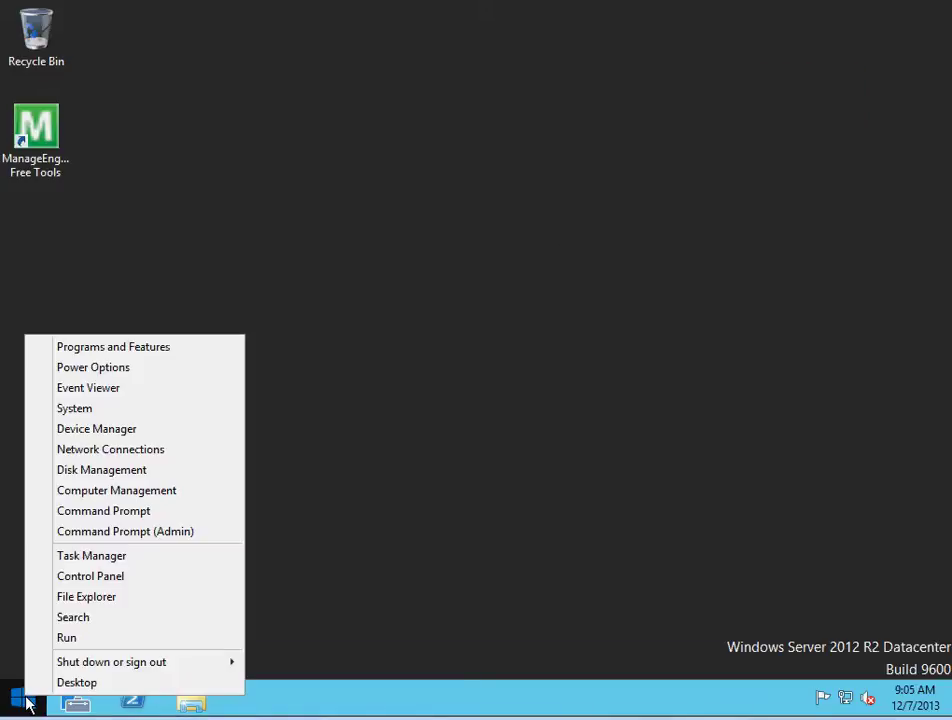
click(67, 618)
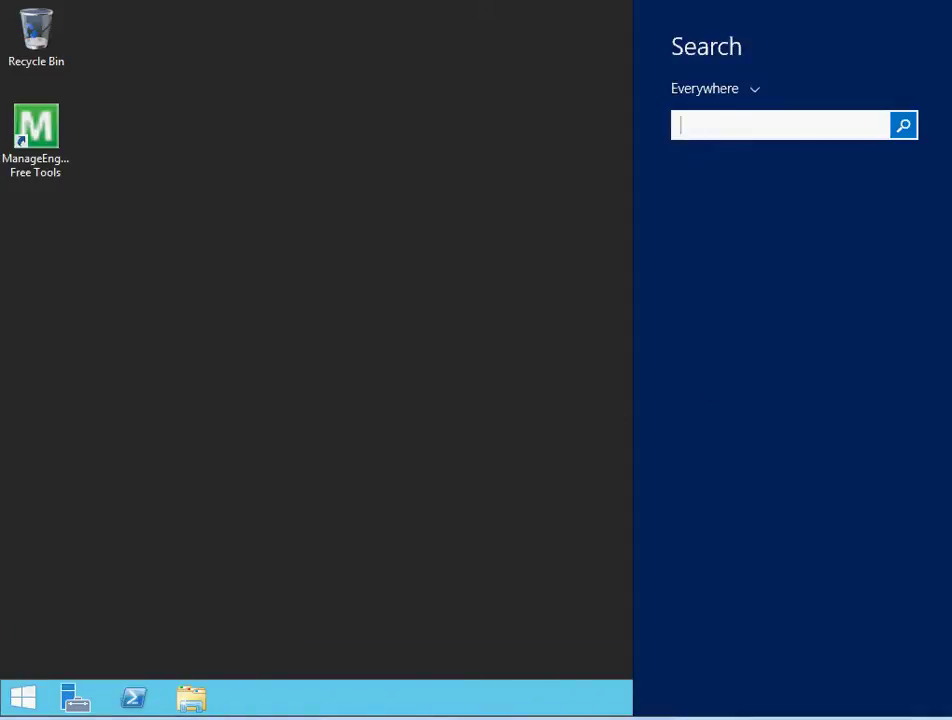
click(727, 128)
text(tools)
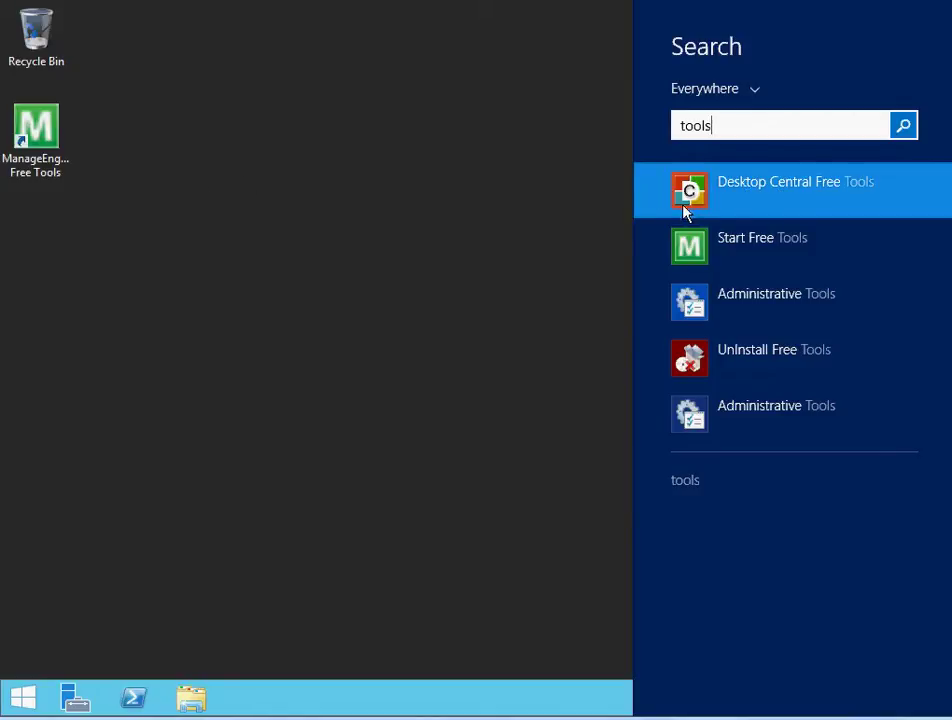
click(750, 189)
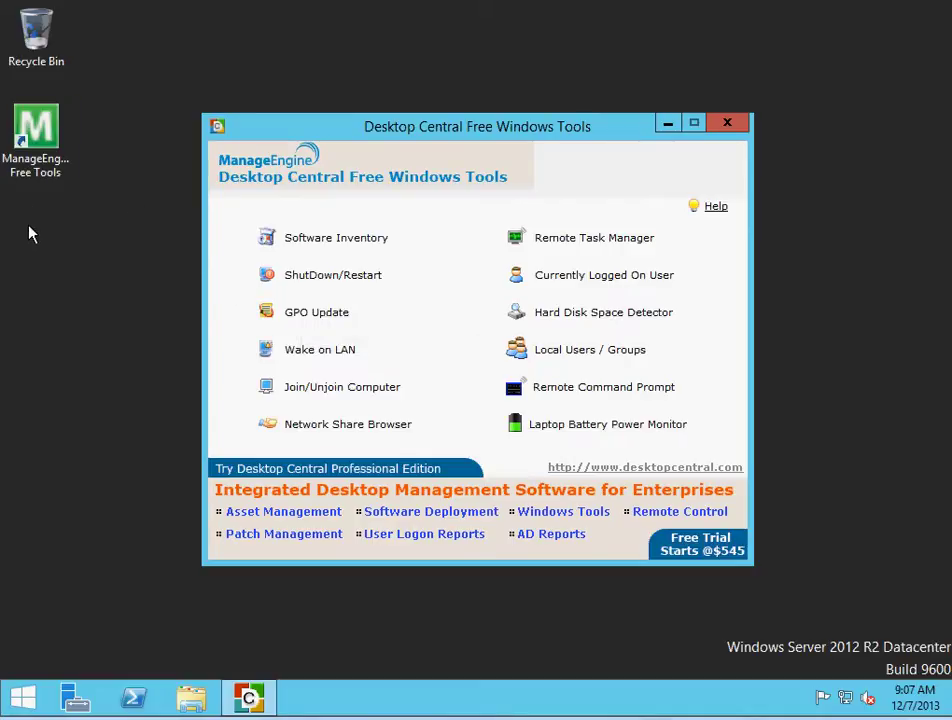
Open the GPO Update tool, try its password and computer fields, and reposition its window
click(300, 312)
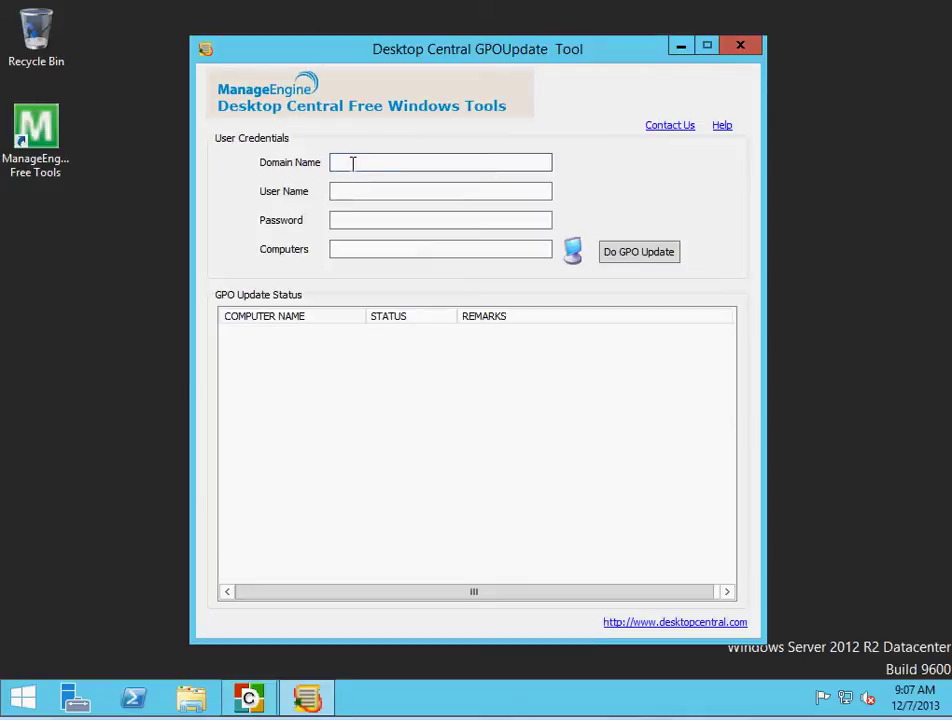
click(340, 217)
click(335, 250)
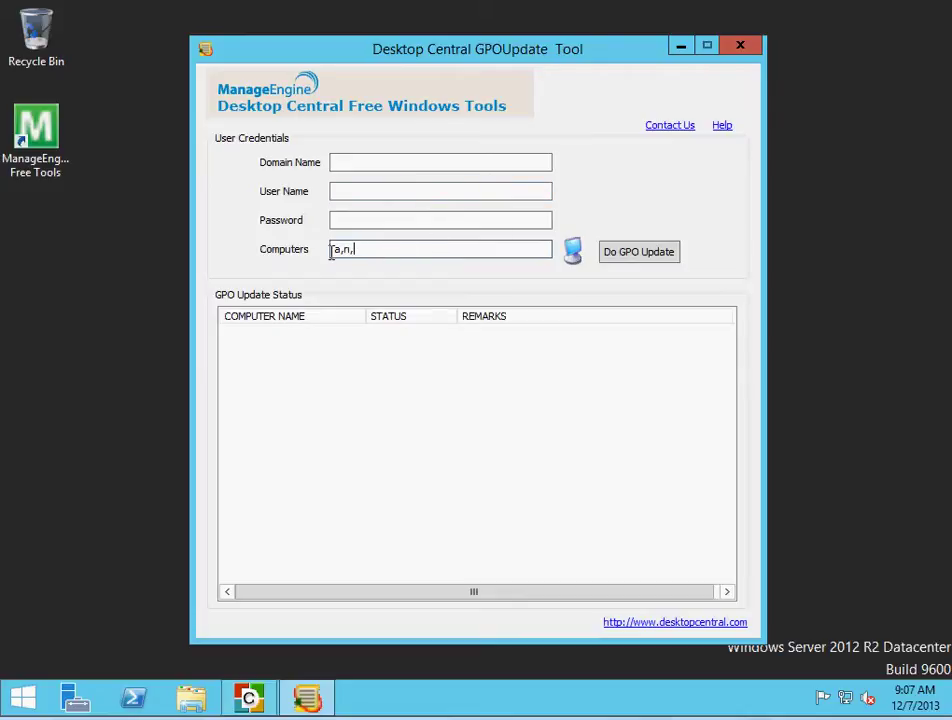
drag(333, 252, 360, 250)
drag(419, 62, 573, 91)
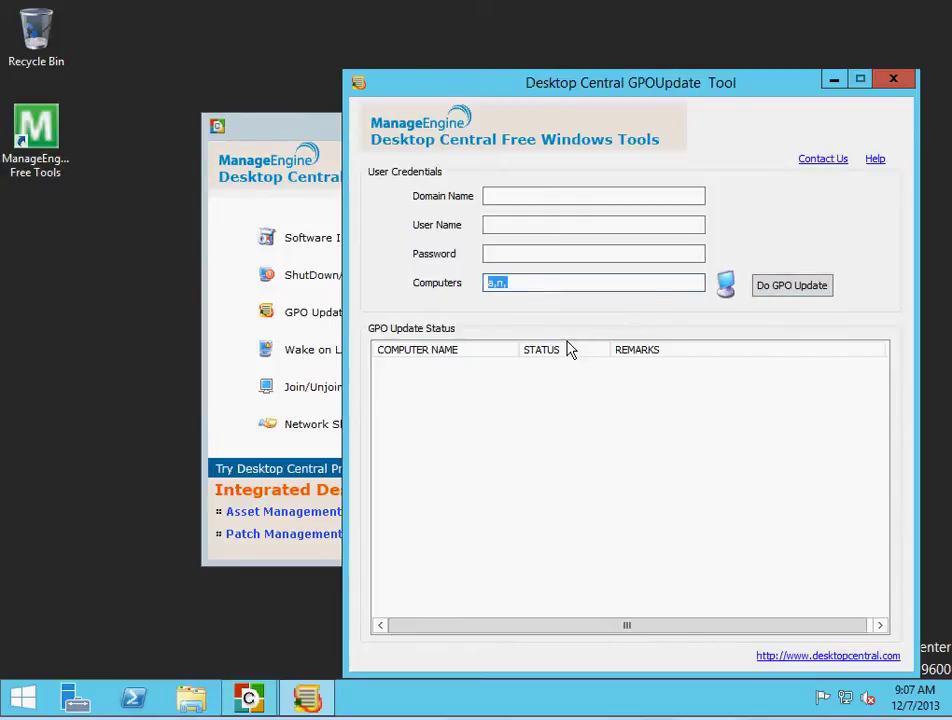
Close the GPO Update tool and launch Join/Unjoin Computer
click(895, 82)
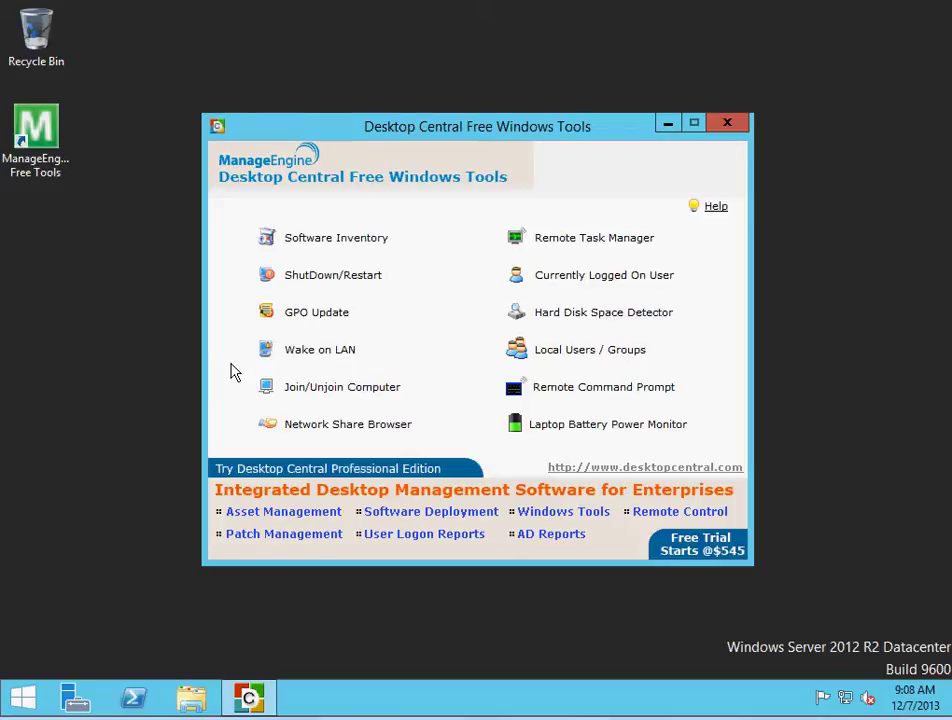
click(340, 397)
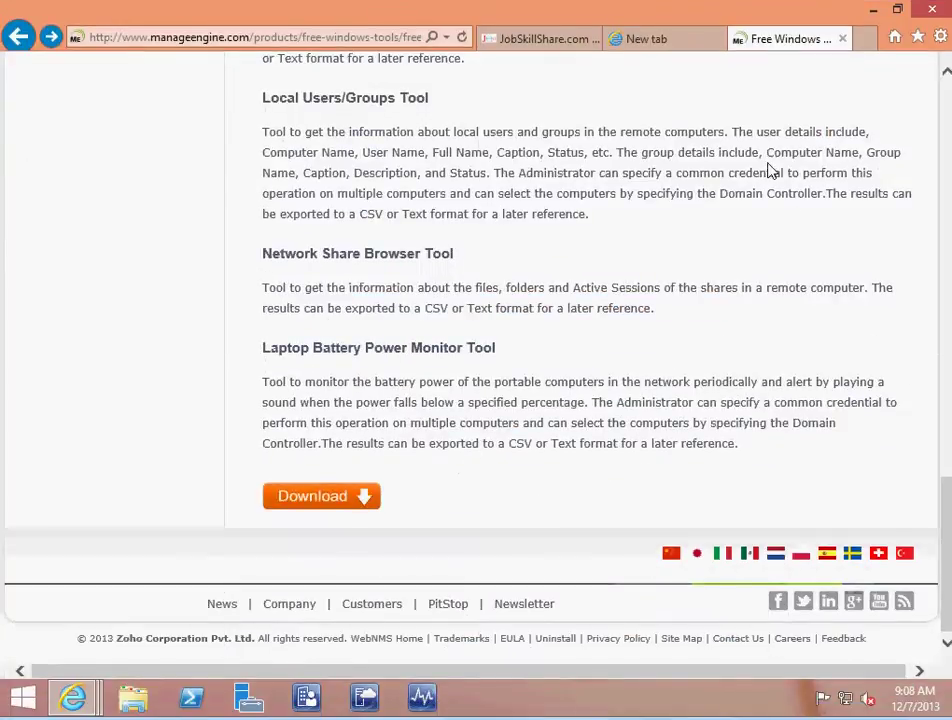
Minimize the browser to reveal the Join/Unjoin Computer Tool window
click(875, 11)
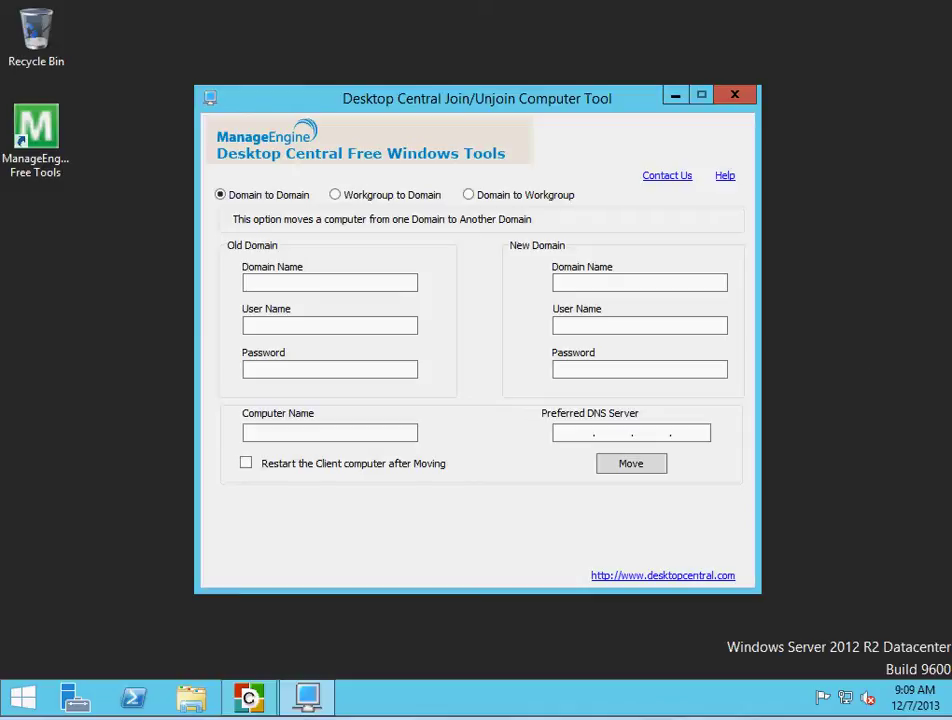
Close Join/Unjoin, view Network Share Browser's Active Sessions and Accessed Files tabs, then close it
click(735, 94)
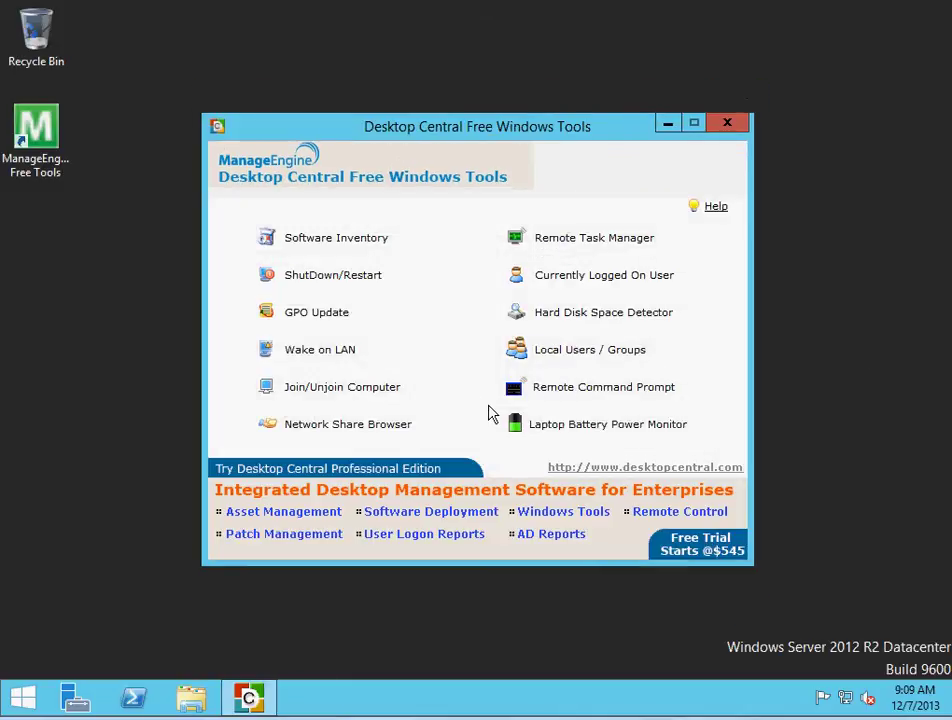
click(398, 430)
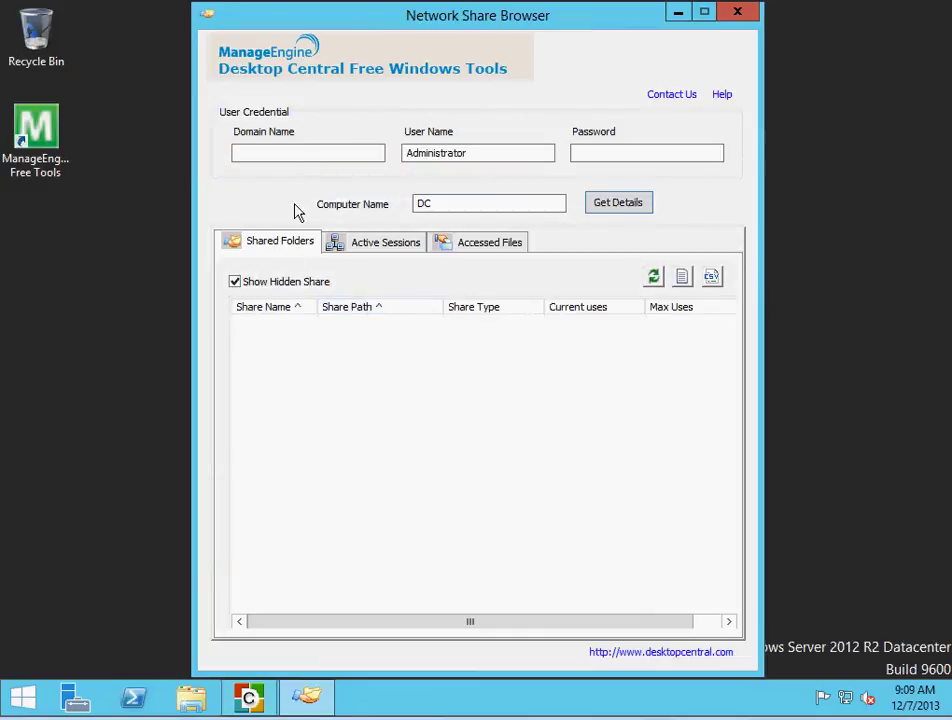
click(372, 248)
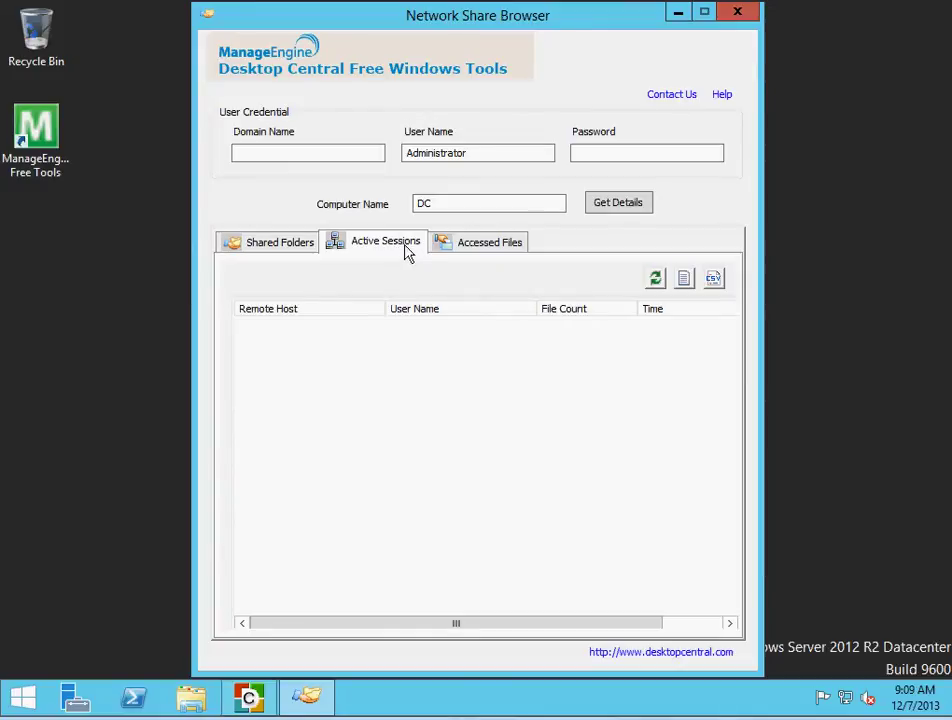
click(478, 247)
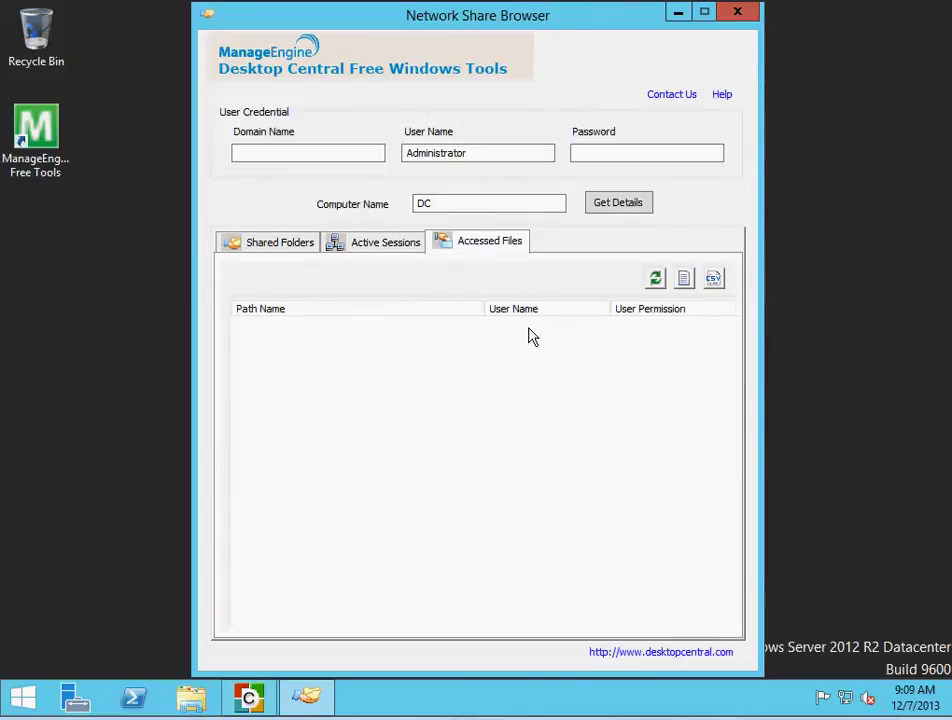
click(737, 14)
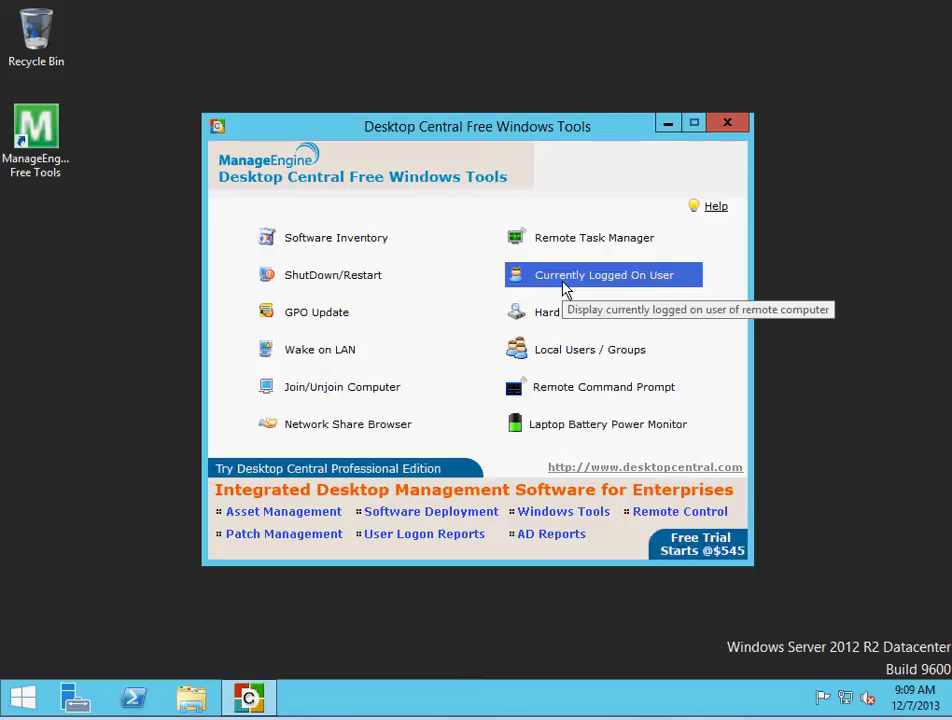
Query logged-on users on admin.contoso.com with the Administrator account and its password
click(605, 282)
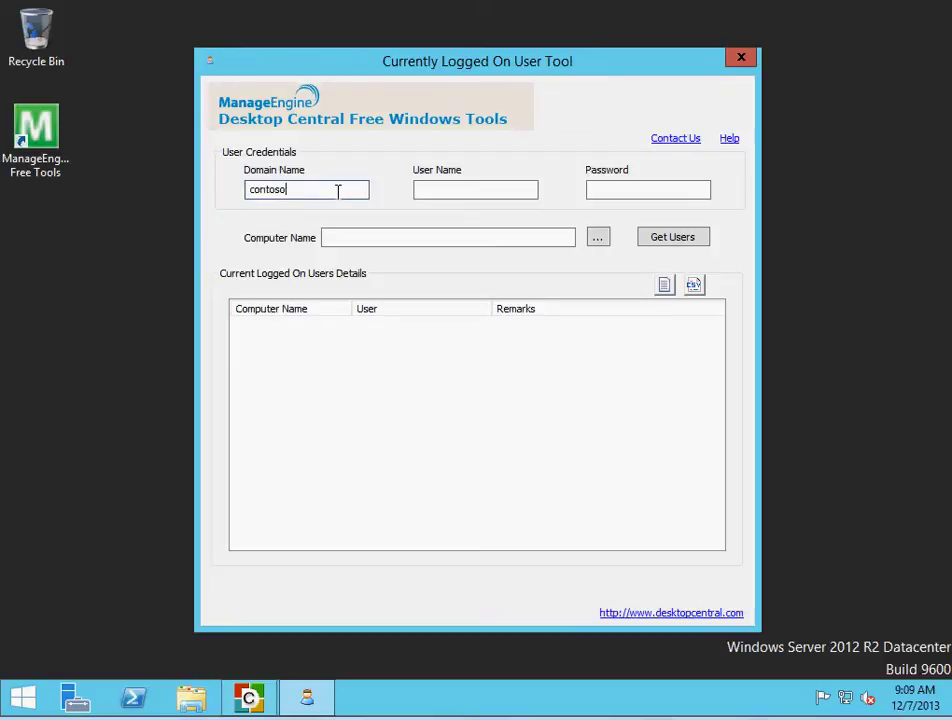
key(Tab)
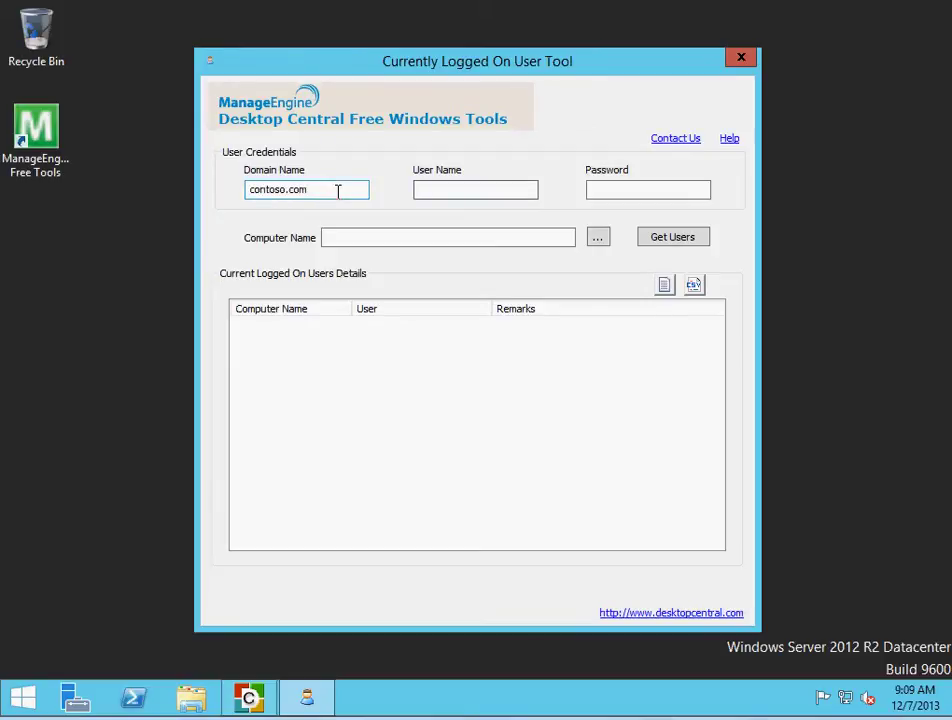
text(Administrator)
key(Tab)
text(P@ss)
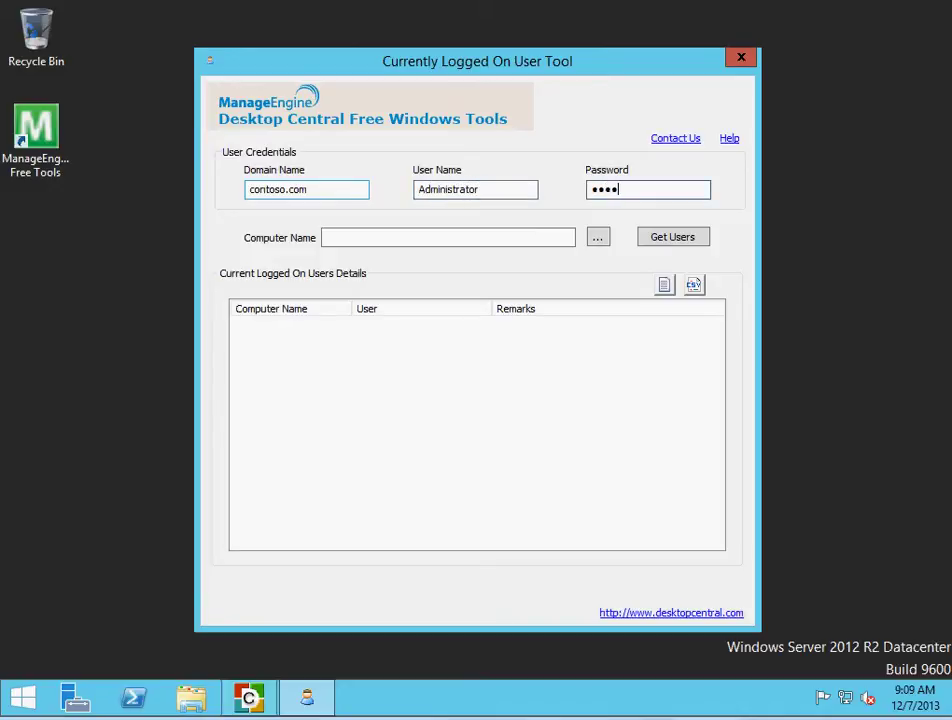
text(w0rd)
key(Tab)
text(admi)
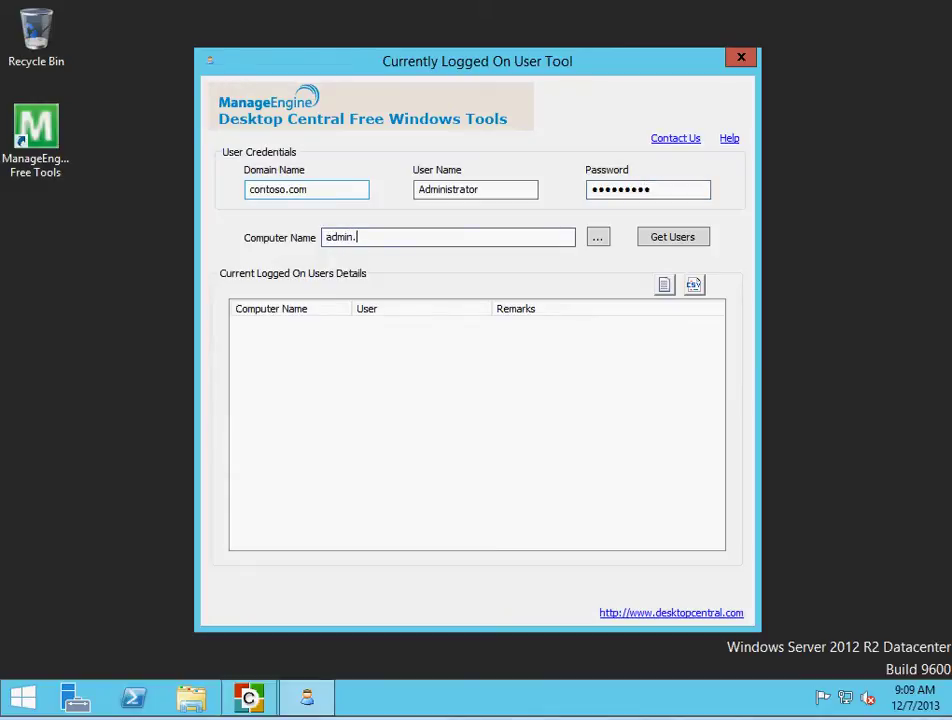
text(n.contodo.com)
click(661, 242)
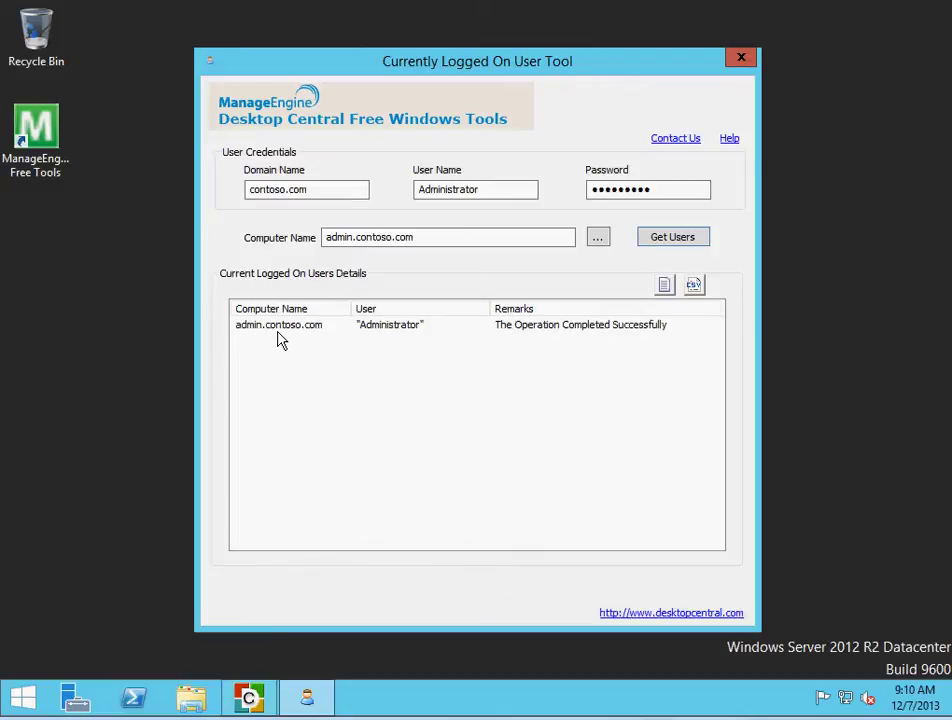
click(377, 333)
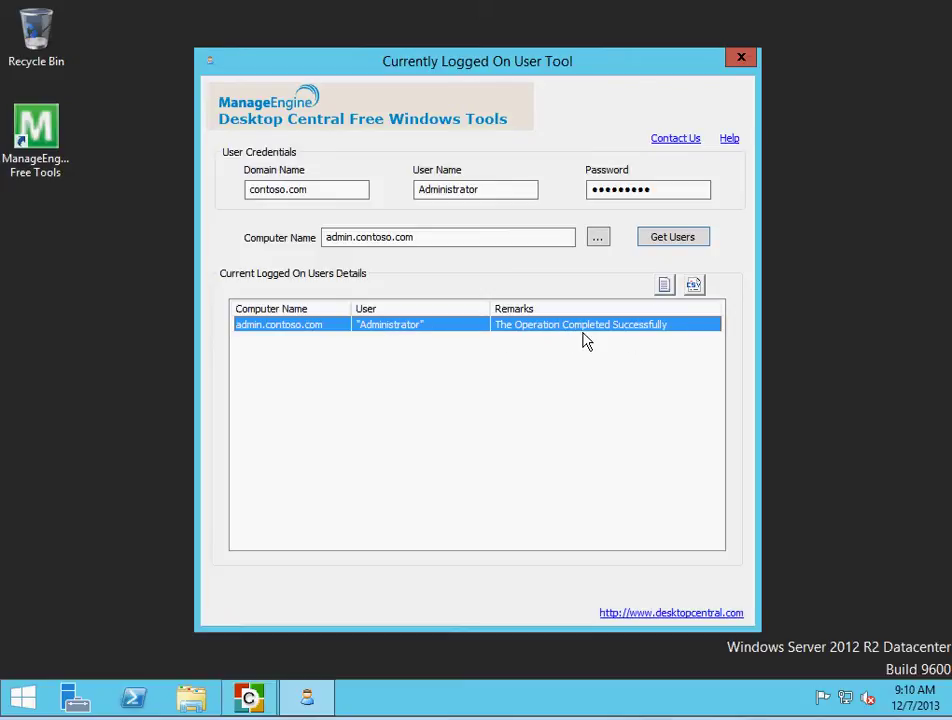
In Remote Task Manager, enter the password and get the processes for computer admin
click(741, 58)
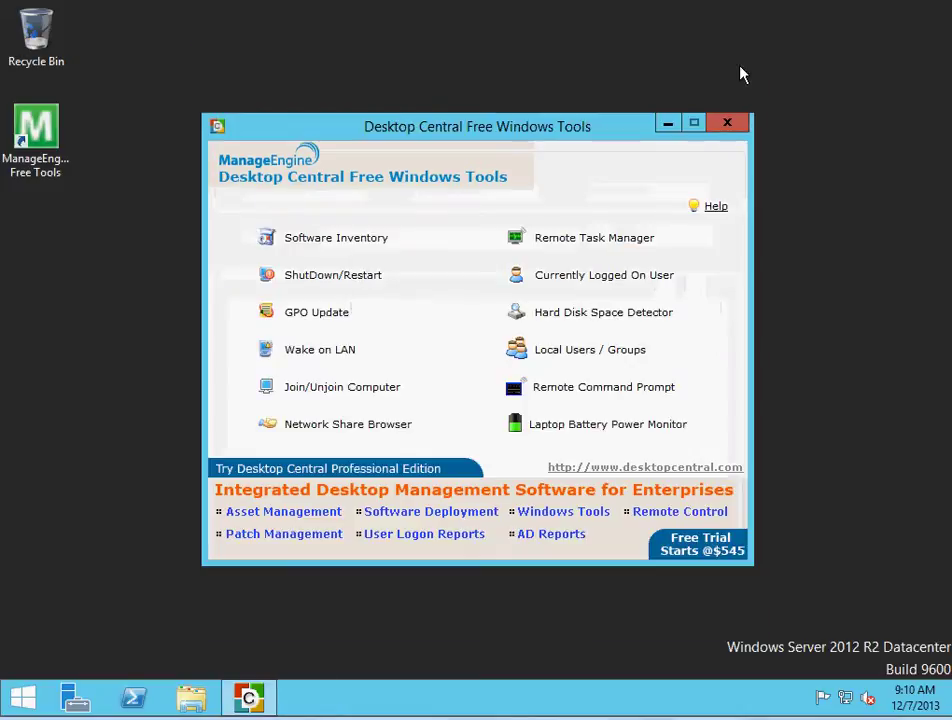
click(585, 248)
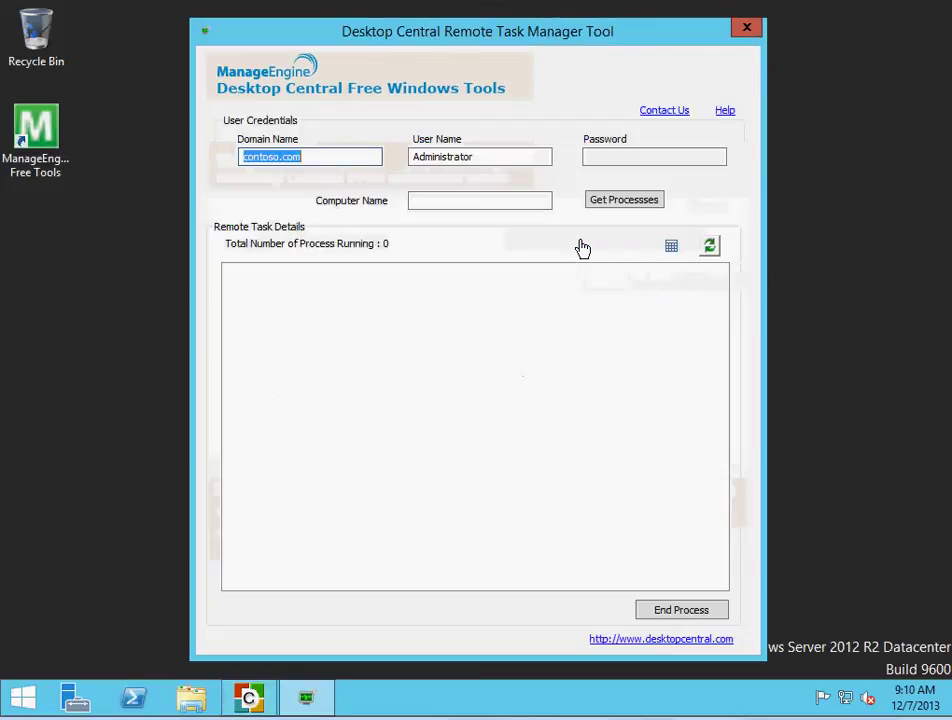
click(620, 156)
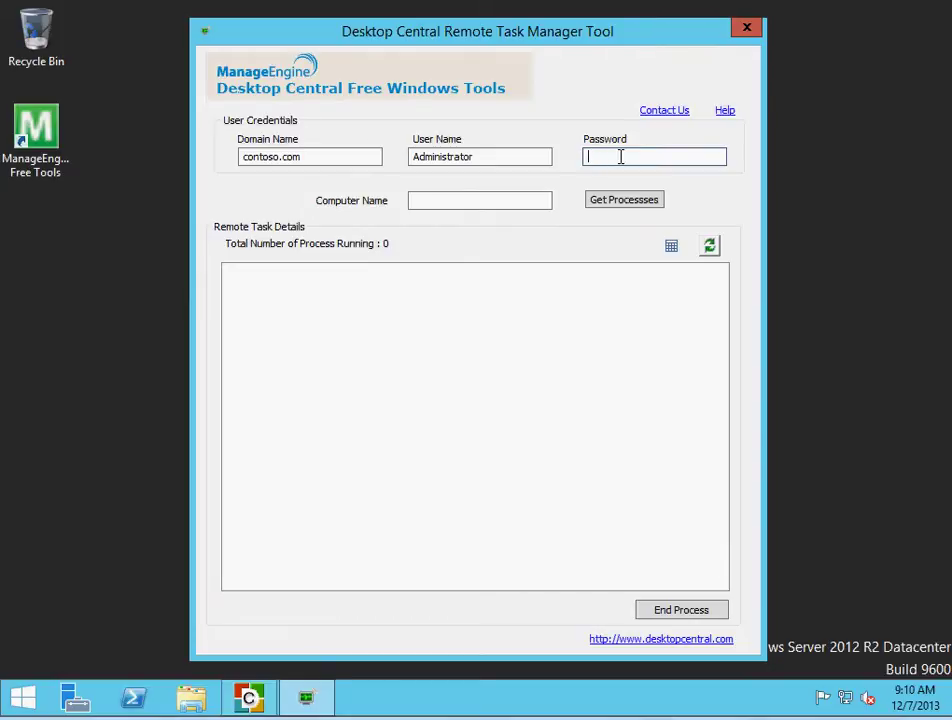
text(P@)
key(Tab)
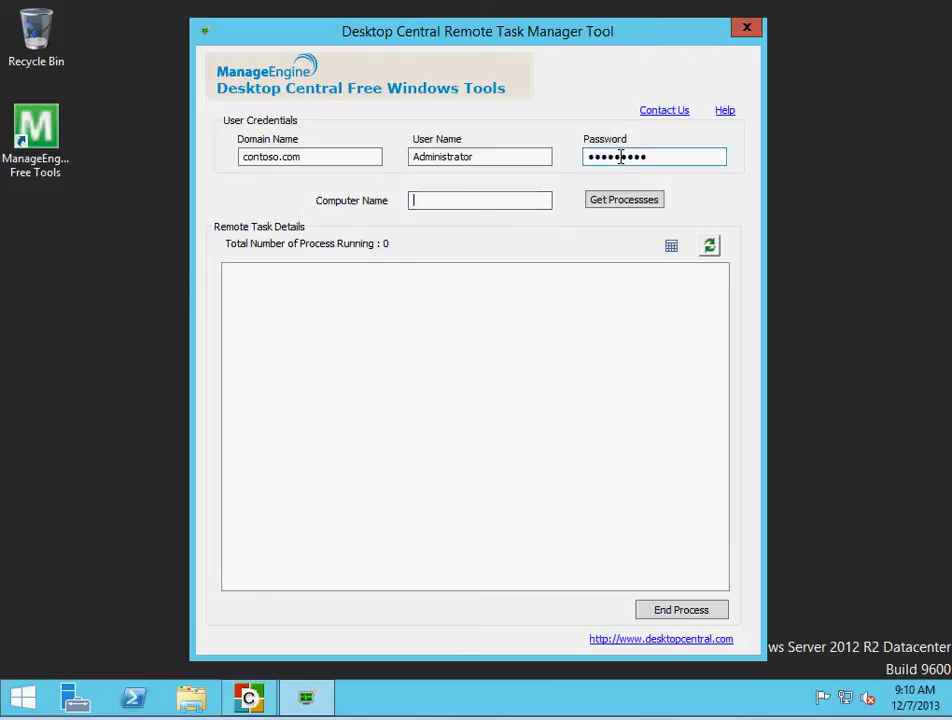
text(admin)
click(640, 205)
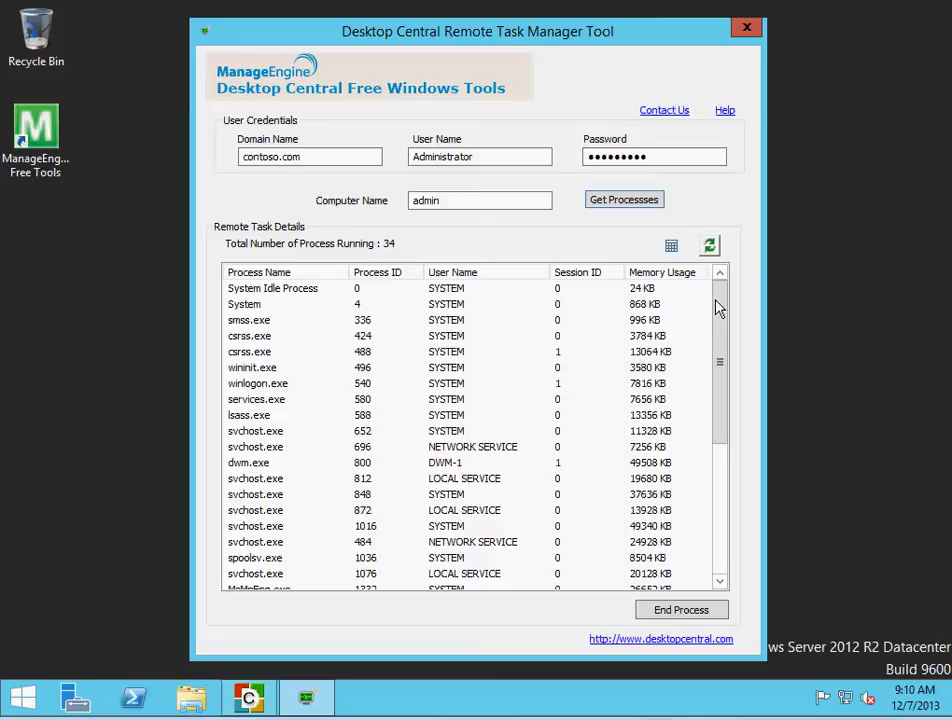
drag(718, 305, 725, 537)
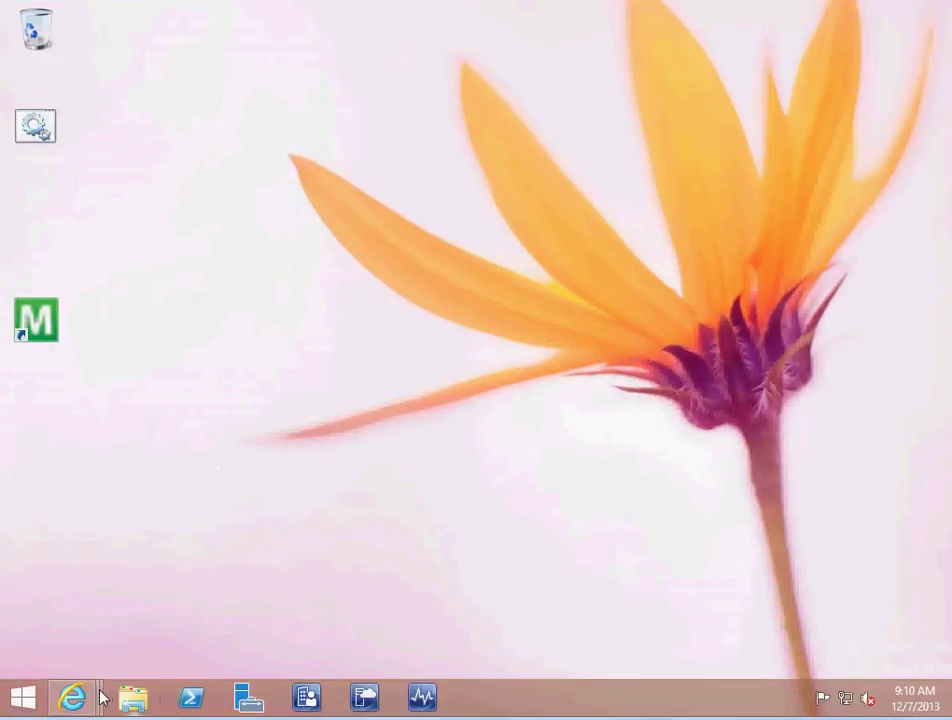
End the remote iexplore.exe process (PID 3948), leaving 30 processes, and close Remote Task Manager
mouse_move(98, 695)
click(124, 640)
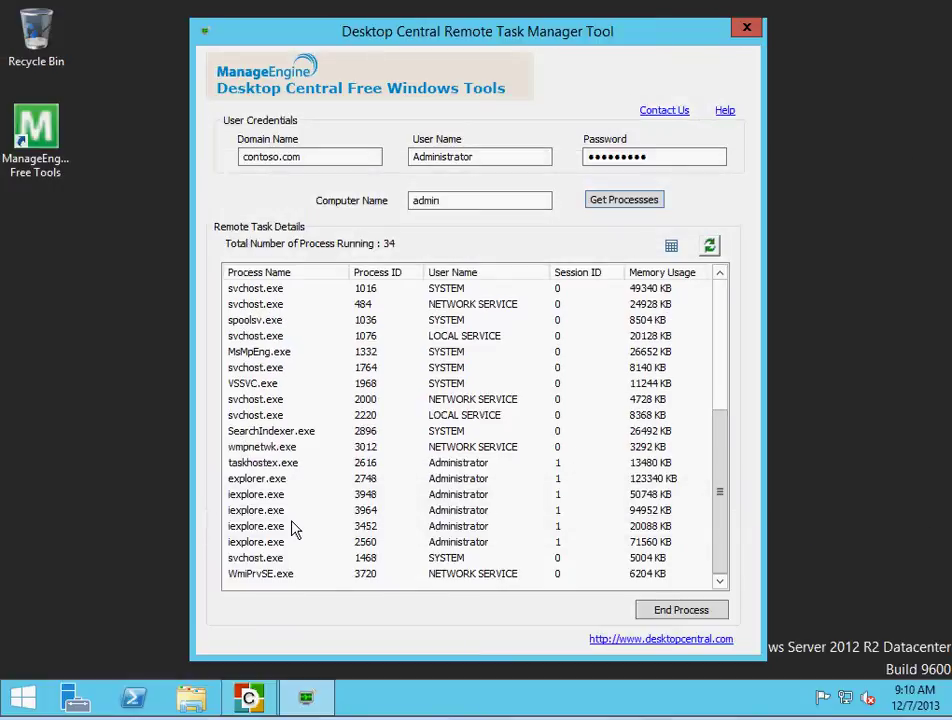
click(268, 496)
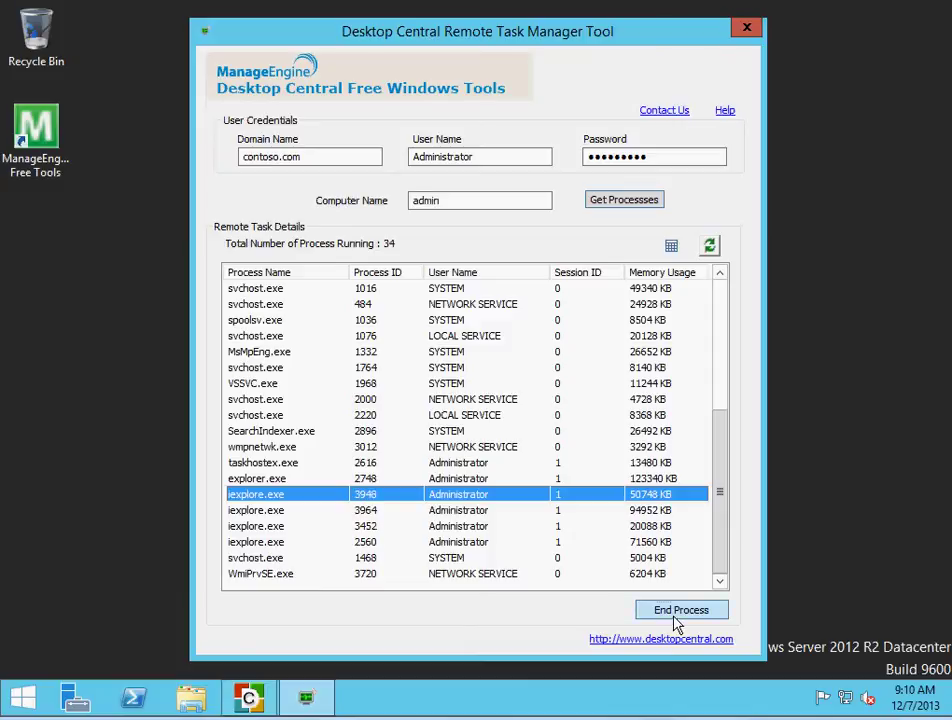
click(677, 612)
click(562, 393)
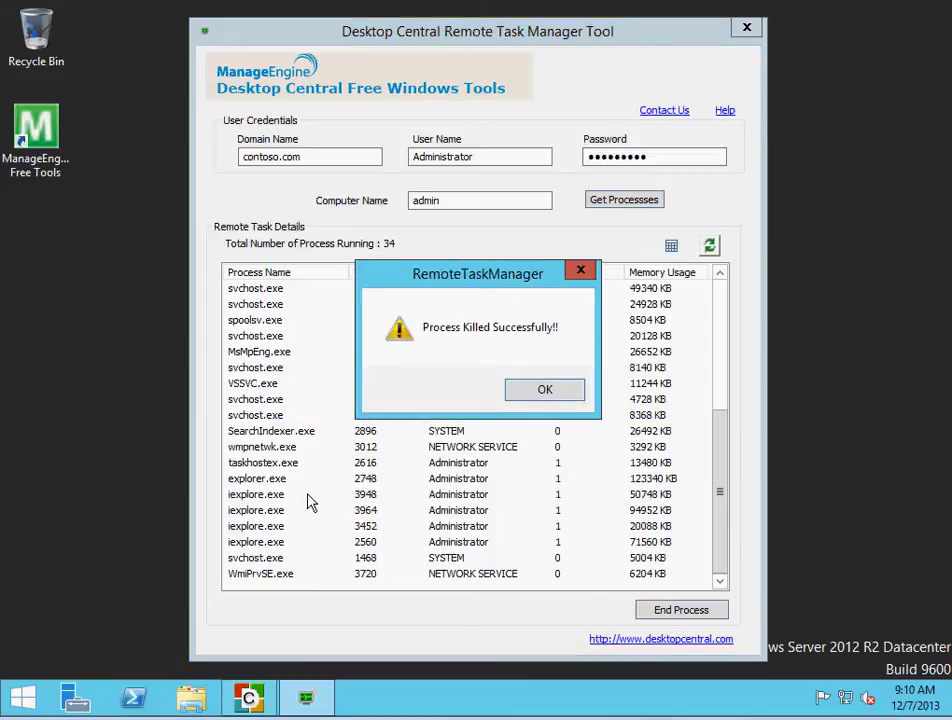
click(553, 392)
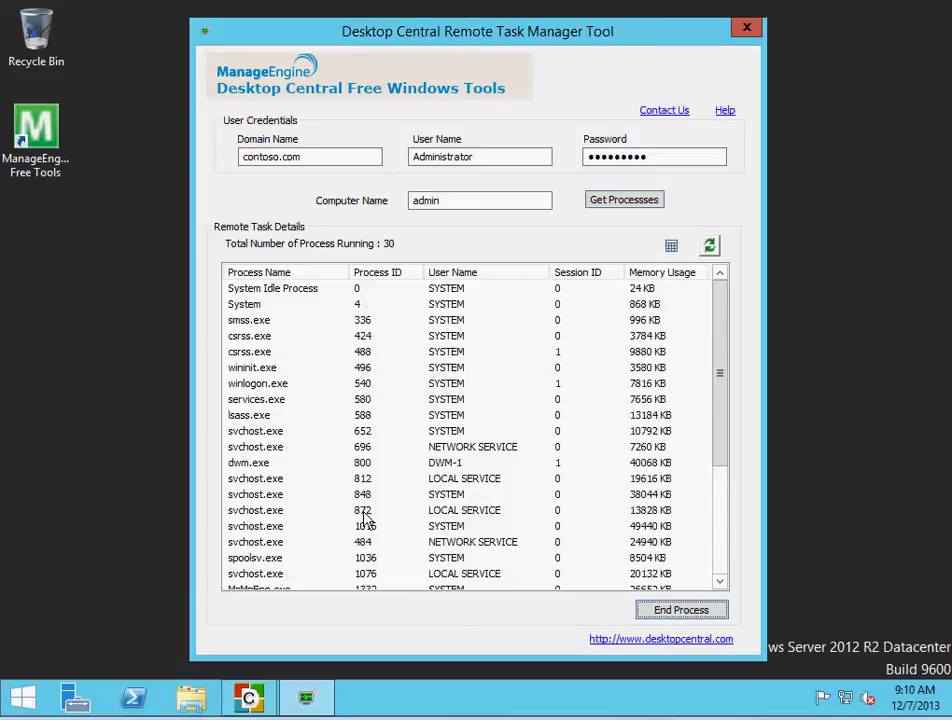
scroll(716, 497, down, 4)
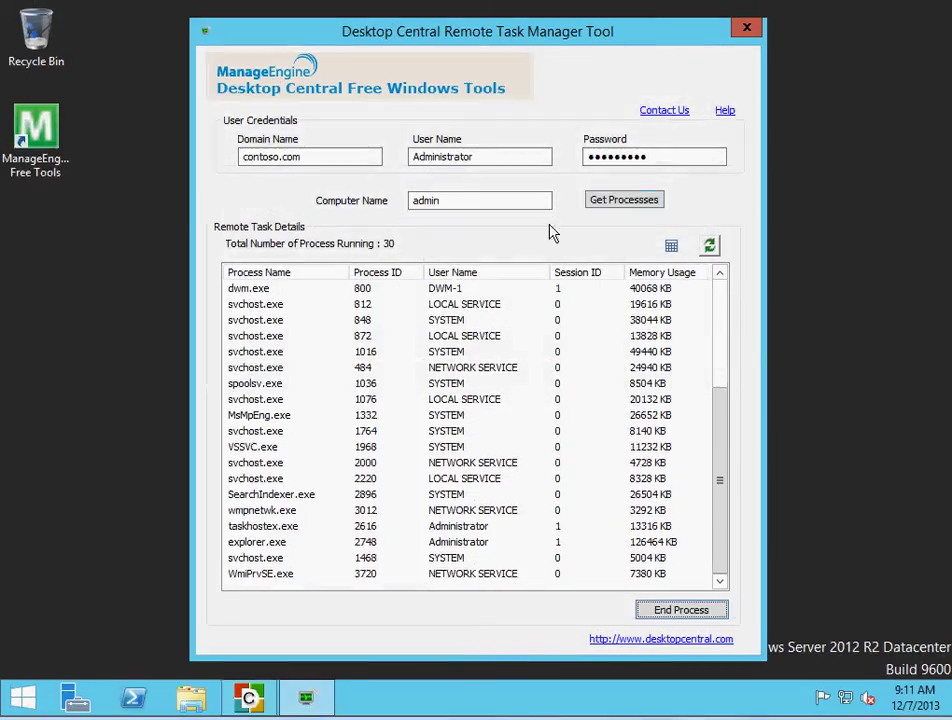
click(745, 31)
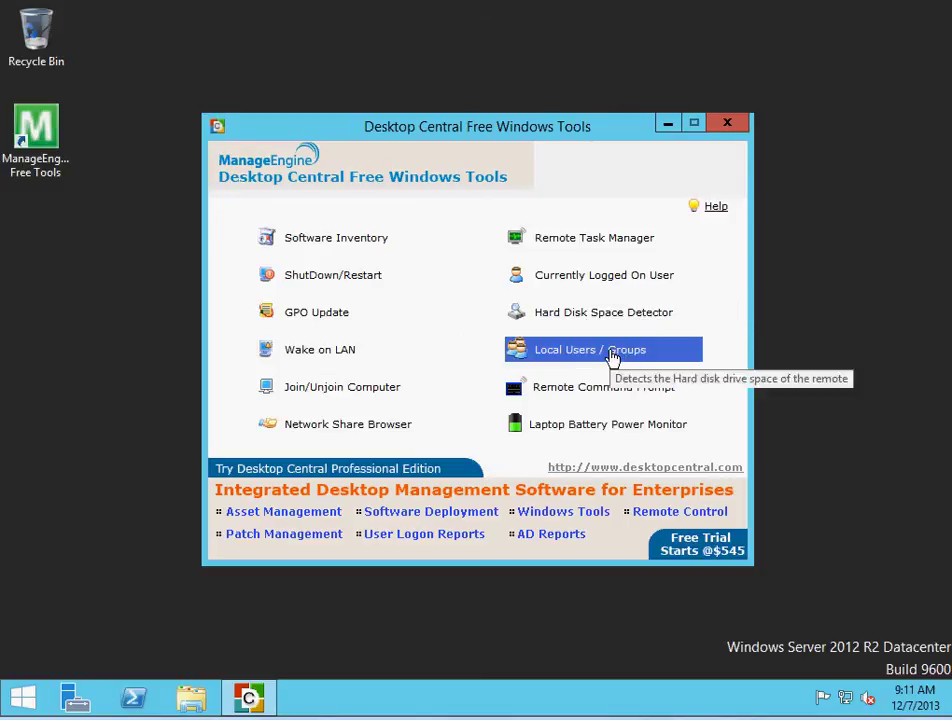
click(622, 355)
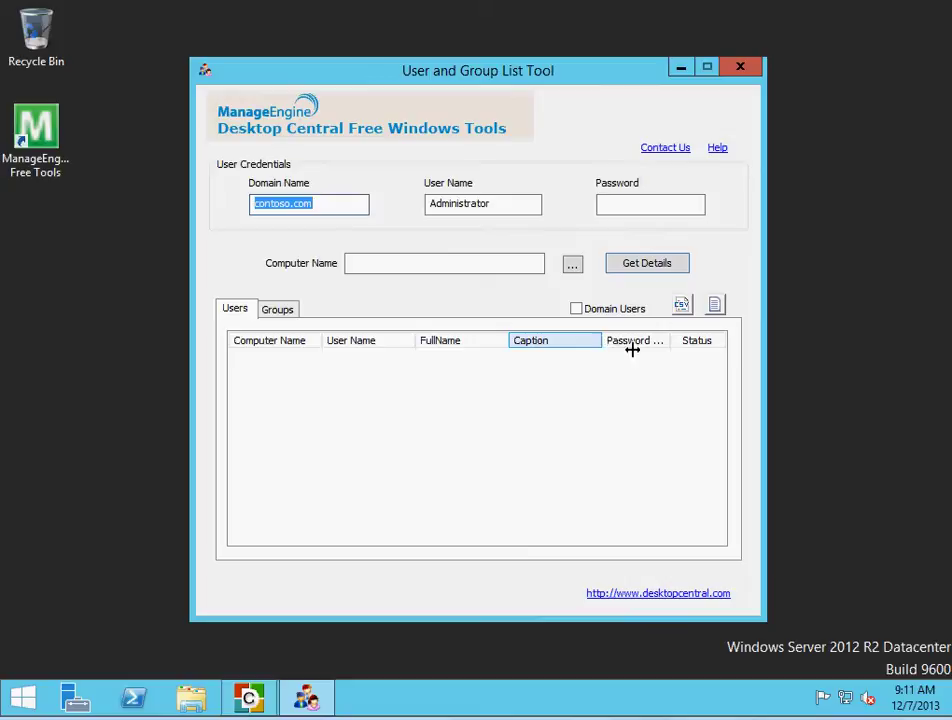
click(750, 67)
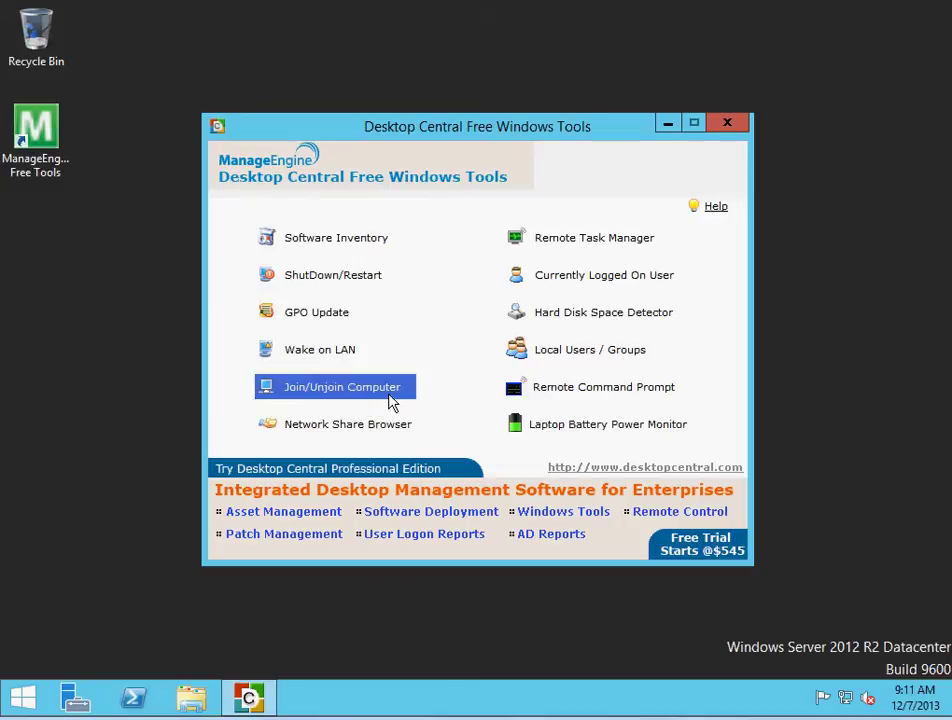
Open Join/Unjoin Computer, choose Domain to Workgroup, and enter contoso.com as the old domain
click(375, 398)
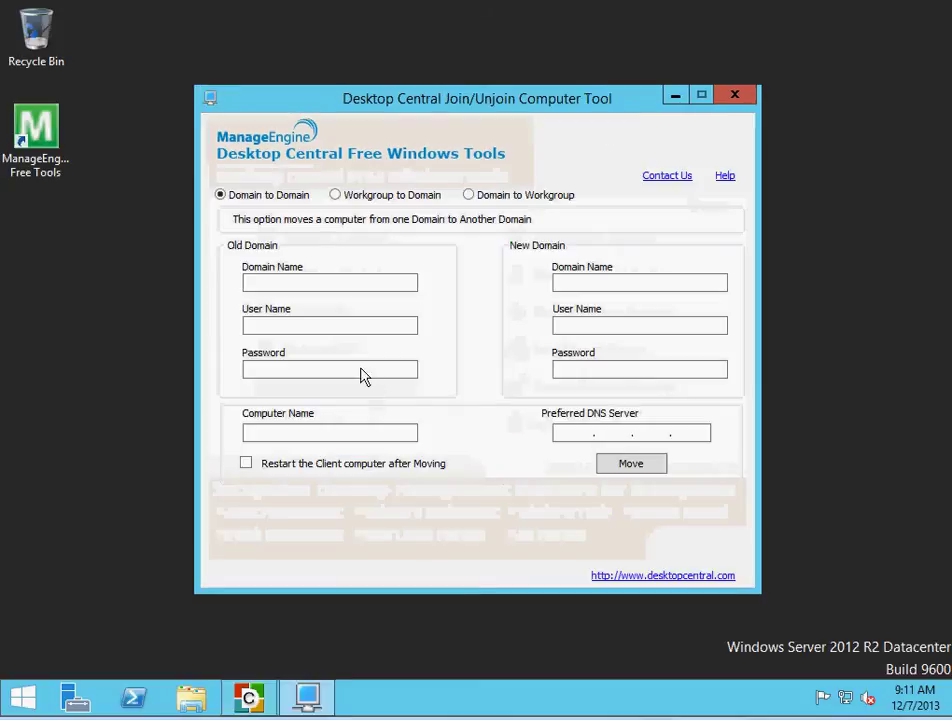
click(470, 196)
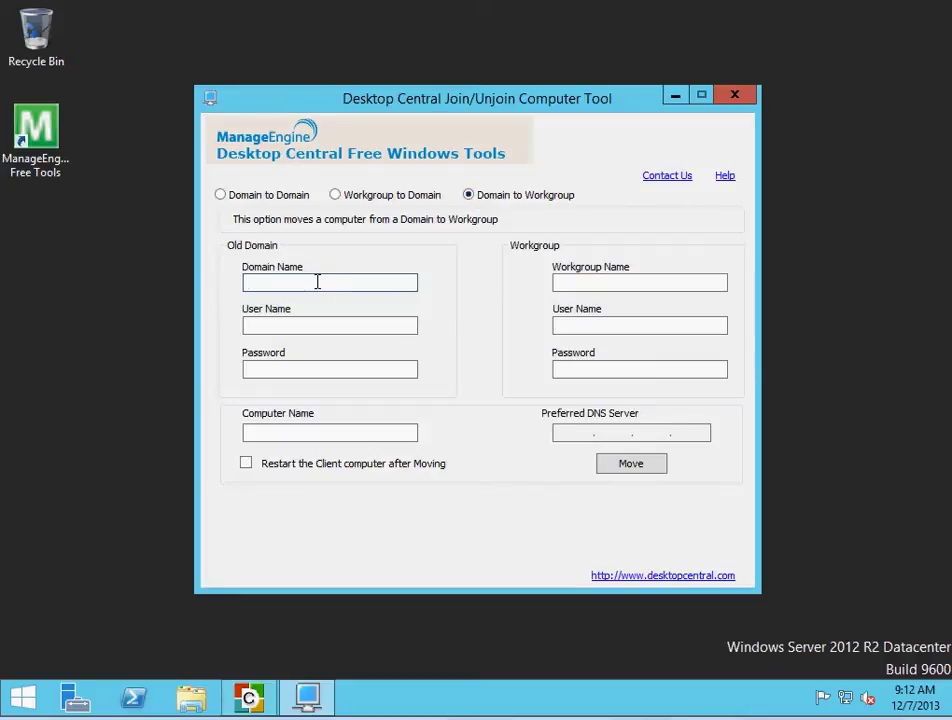
text(ontoso.com)
click(304, 325)
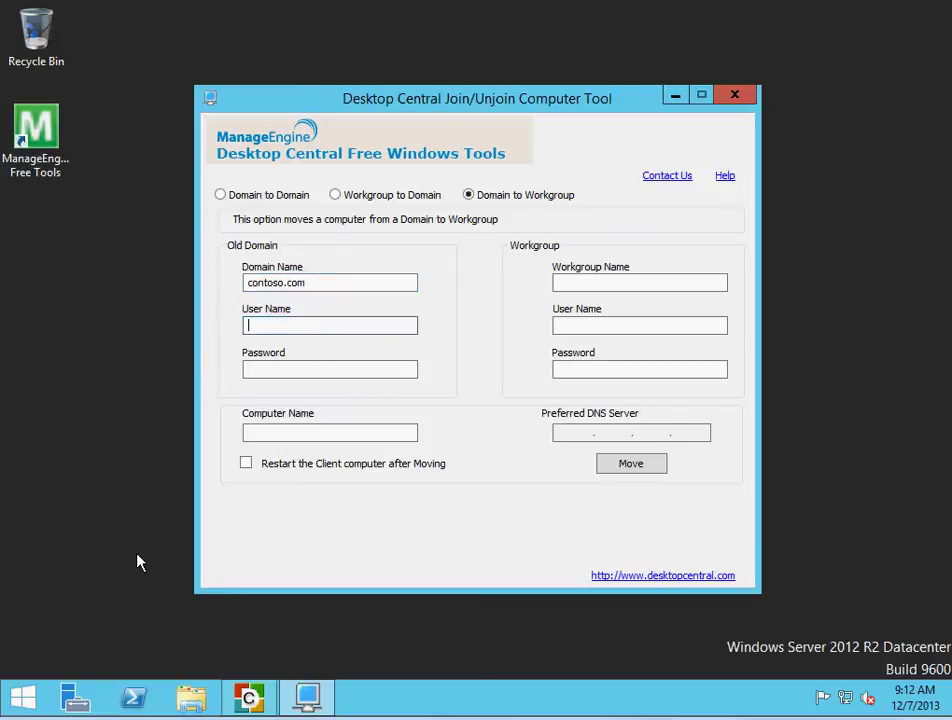
right_click(24, 702)
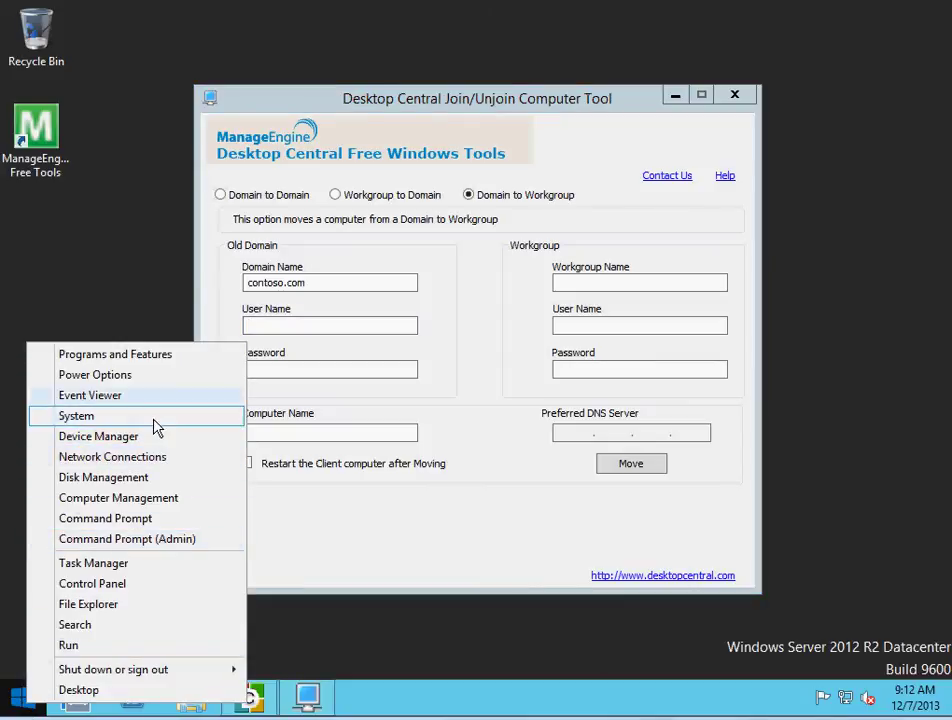
click(99, 416)
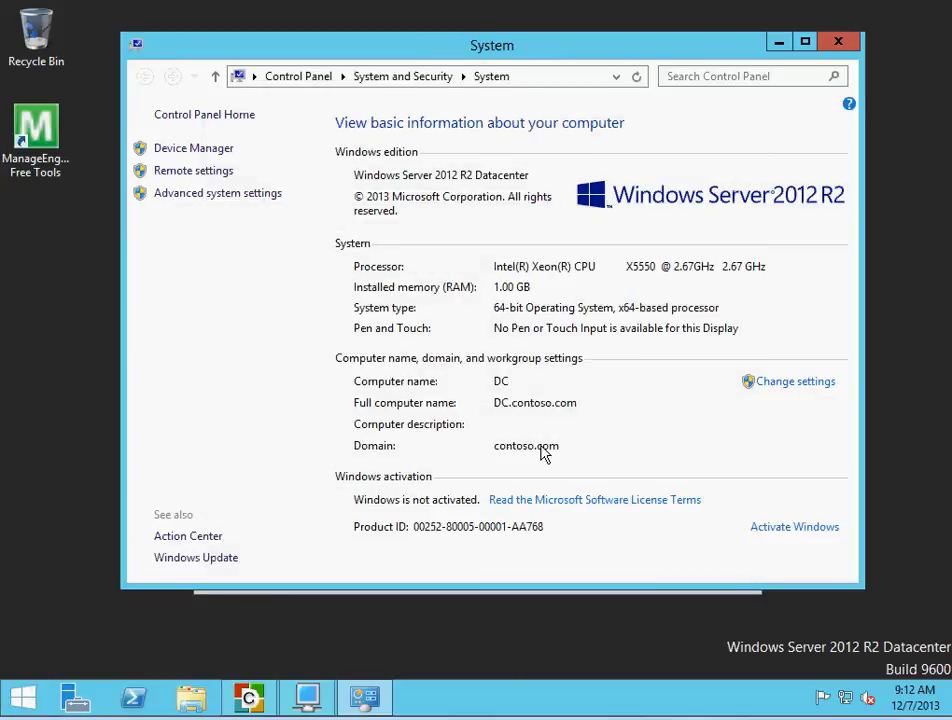
click(840, 47)
click(299, 323)
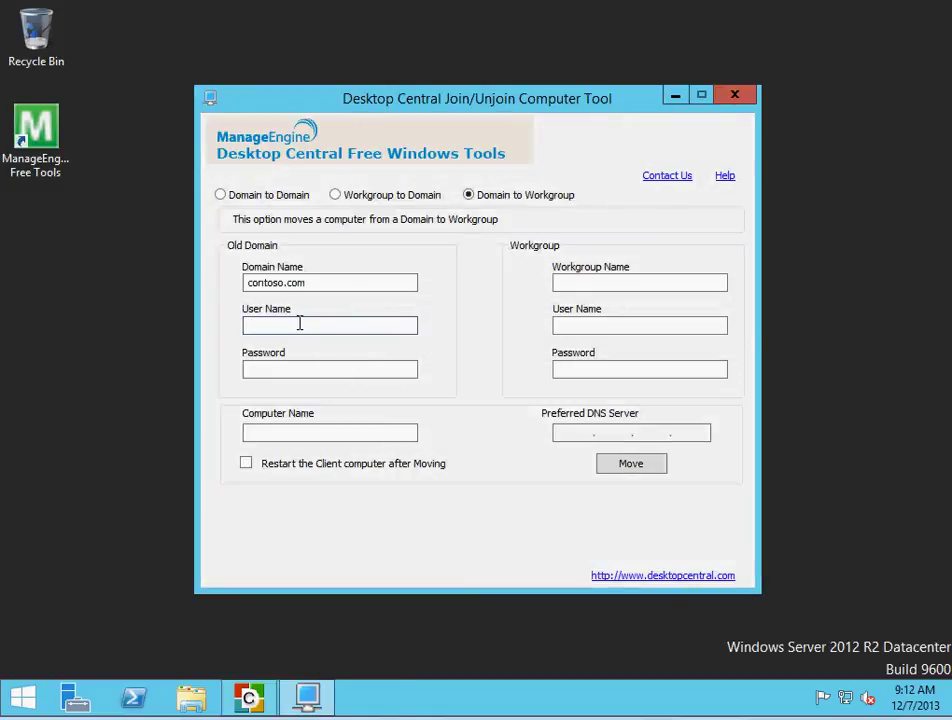
Enter Administrator and its password for the old domain, and computer name admin.contoso.com
text(Administrator)
key(Tab)
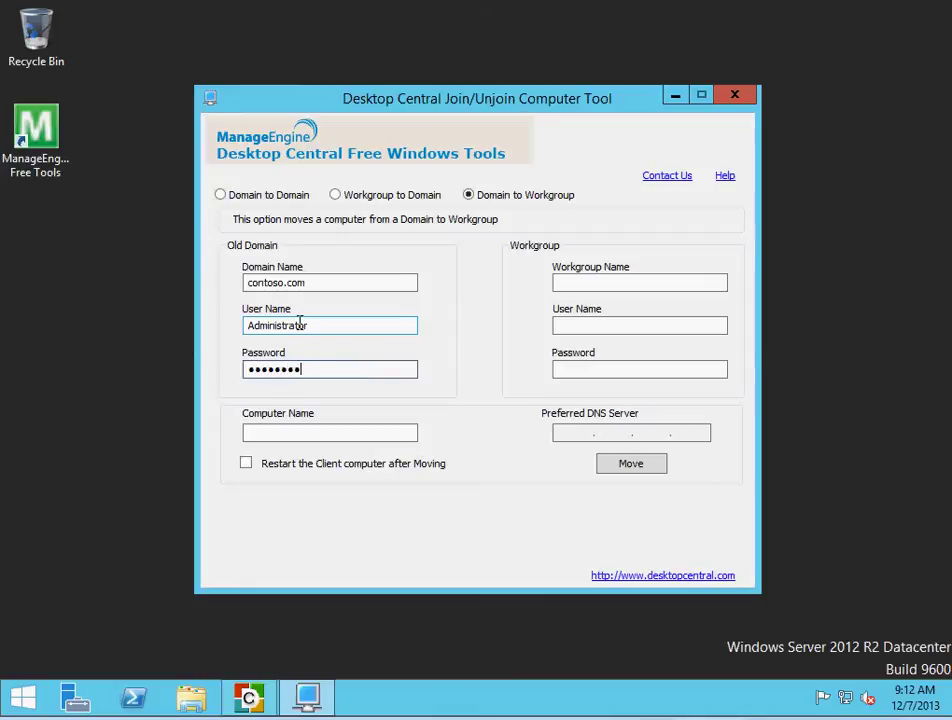
click(326, 428)
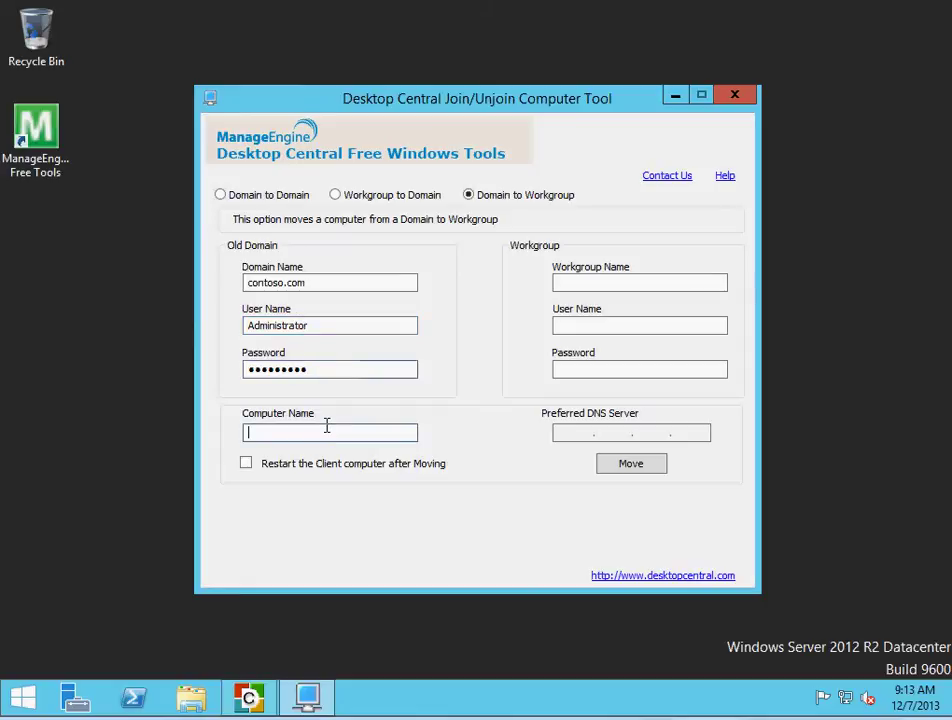
text(admin.contoso.com)
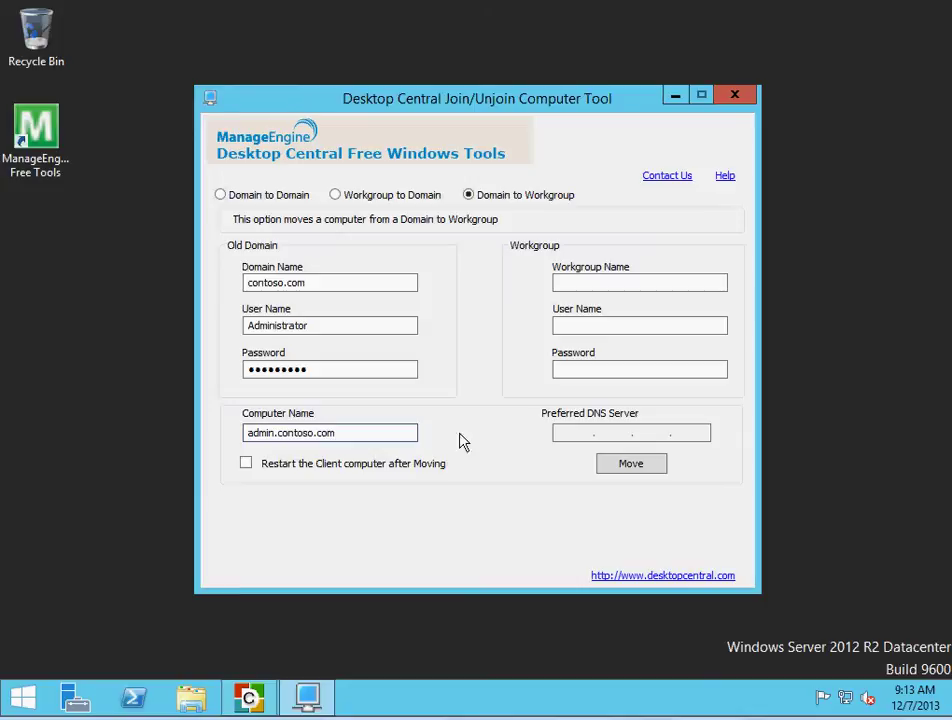
Set workgroup jobskillshare with Administrator credentials and enable restarting the client after moving
click(636, 284)
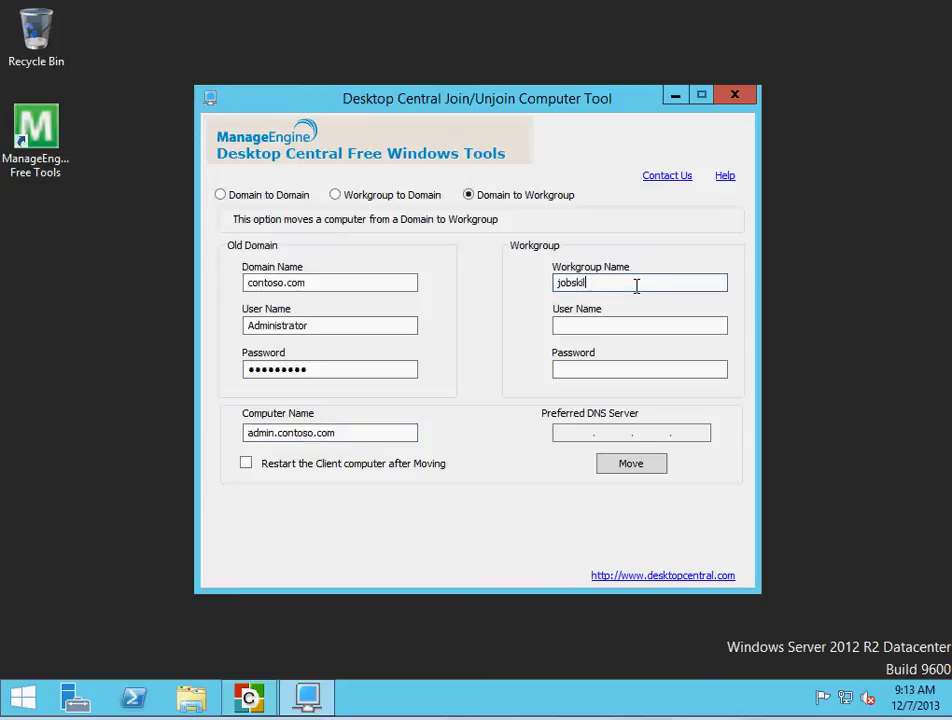
text(jobskillshare)
click(626, 326)
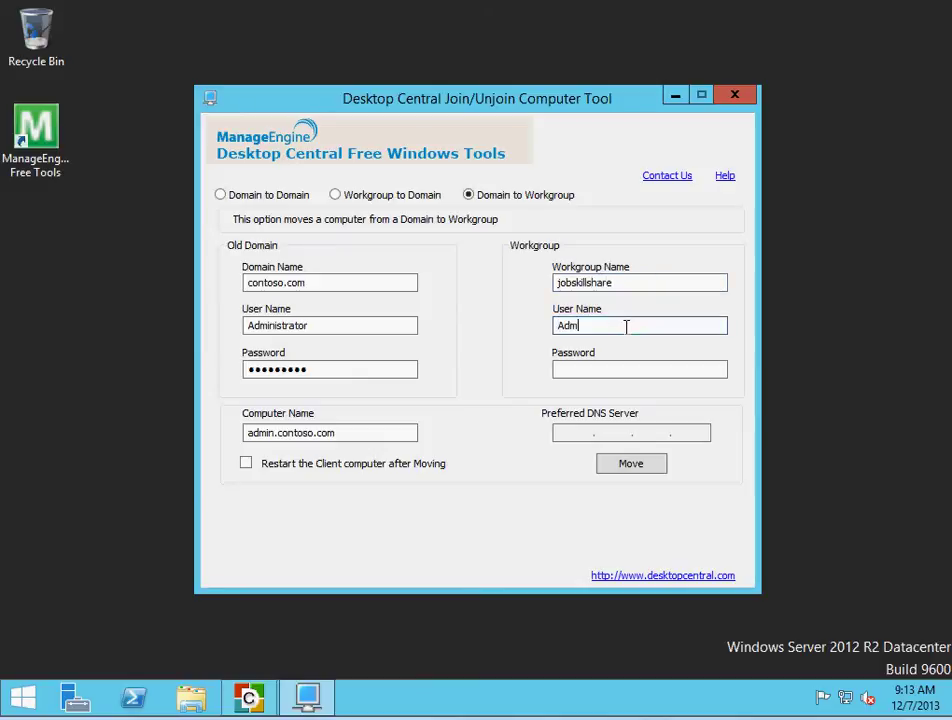
text(Administrator)
key(Tab)
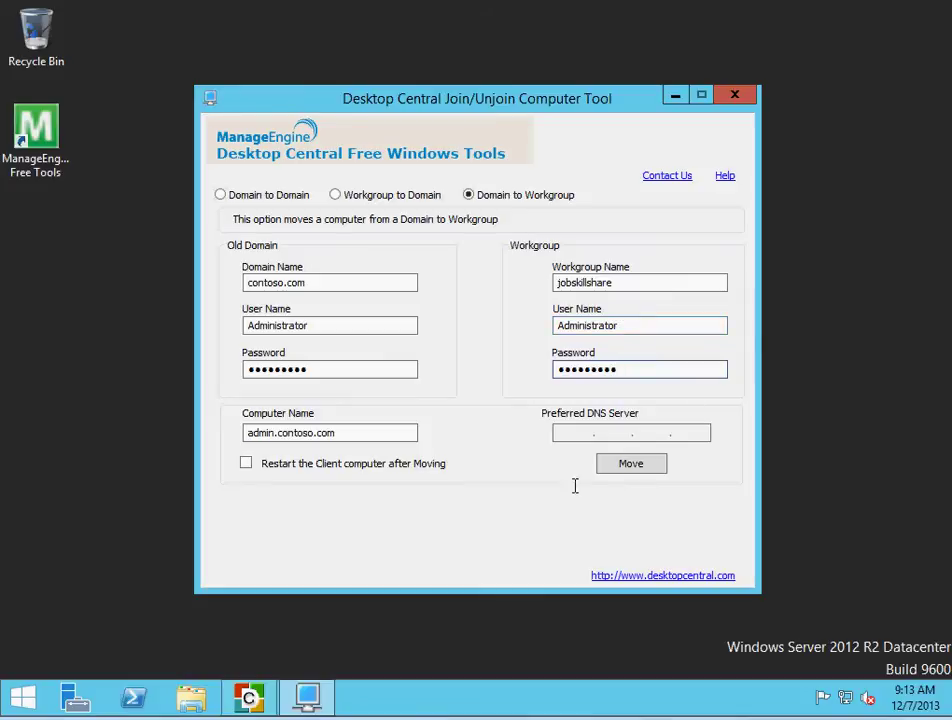
click(246, 463)
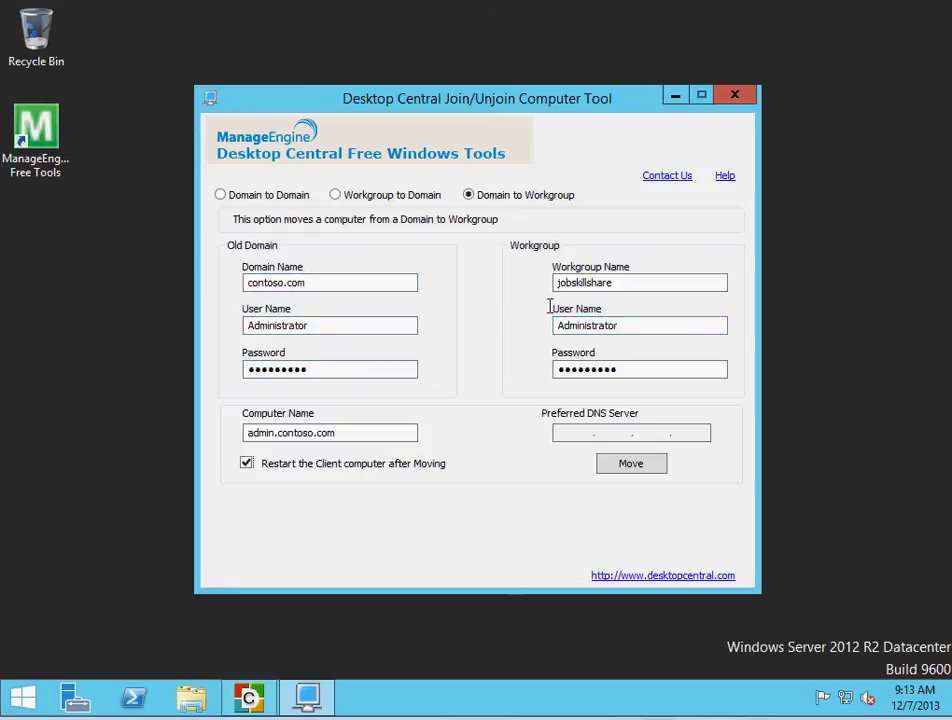
drag(558, 288, 650, 288)
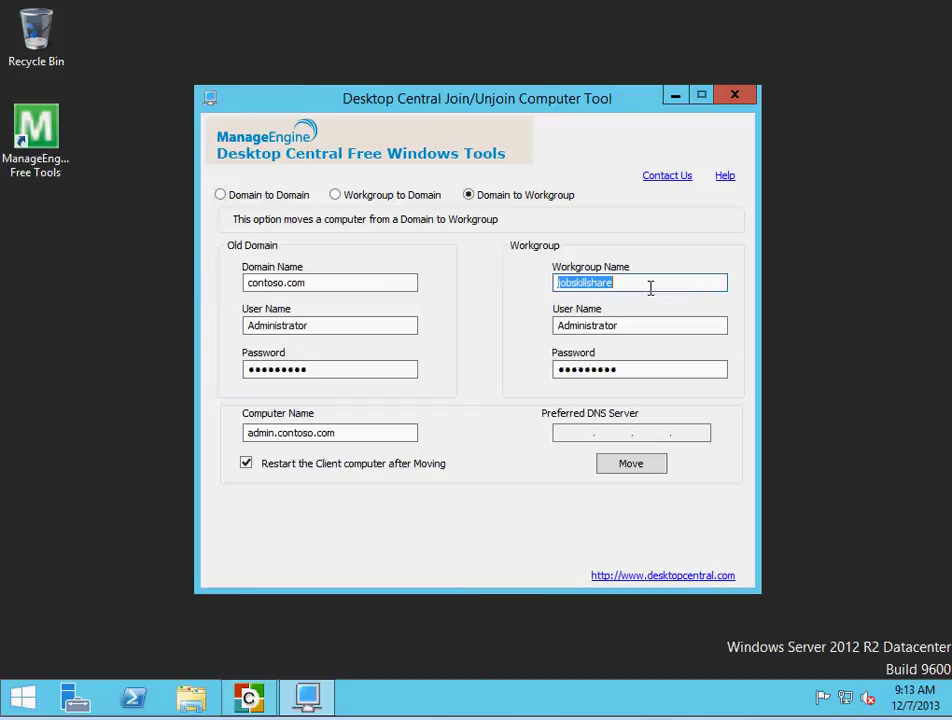
drag(336, 433, 243, 433)
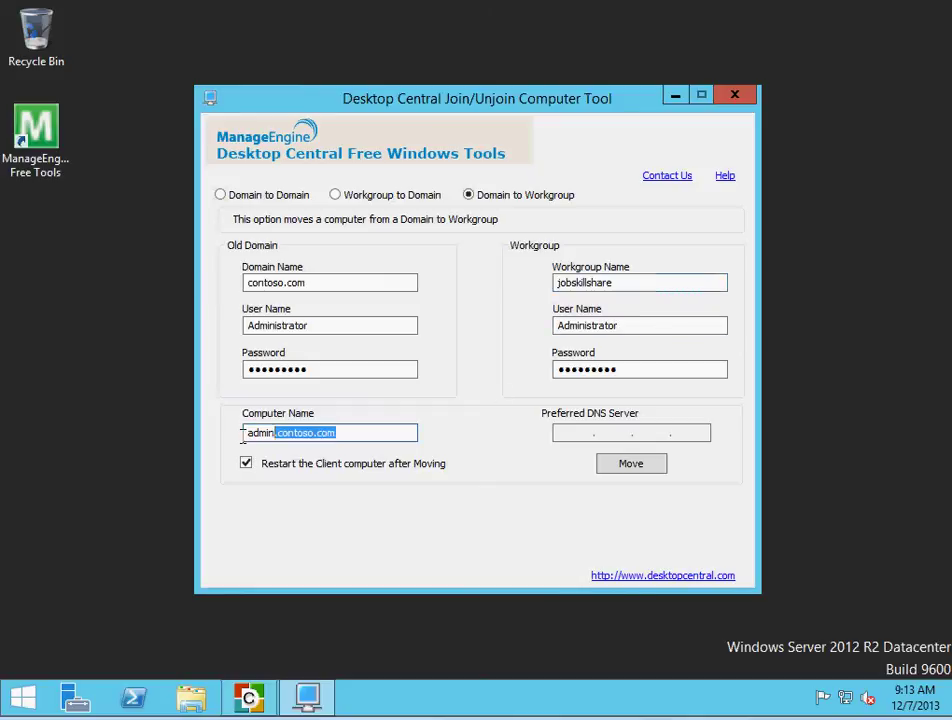
Run the move of admin.contoso.com into workgroup jobskillshare and acknowledge the success message
click(631, 466)
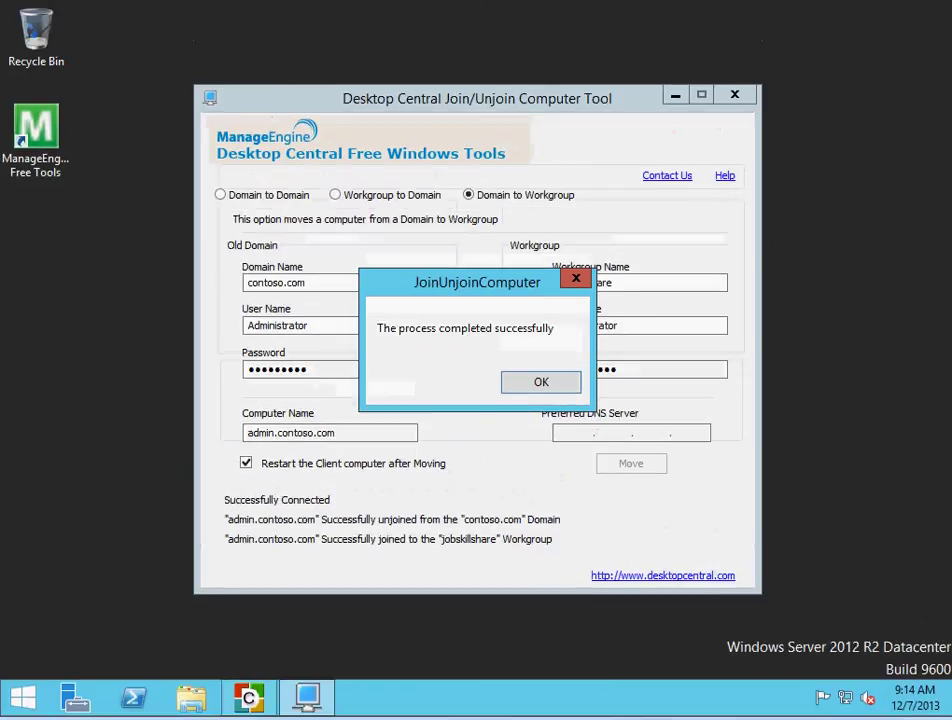
click(512, 382)
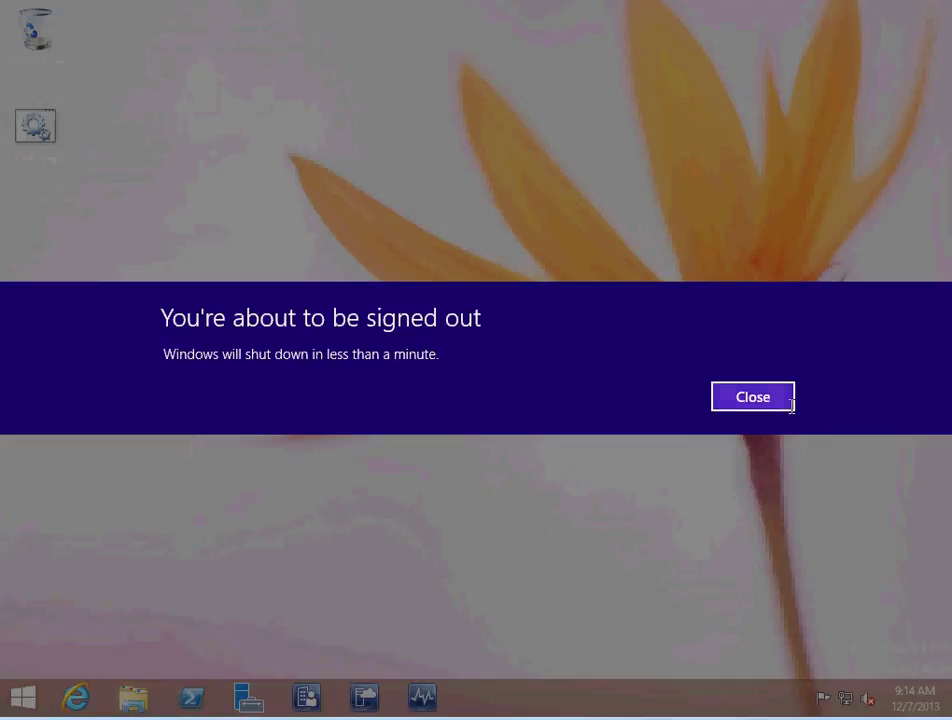
Close the 'You're about to be signed out' banner on the client so it restarts
click(785, 400)
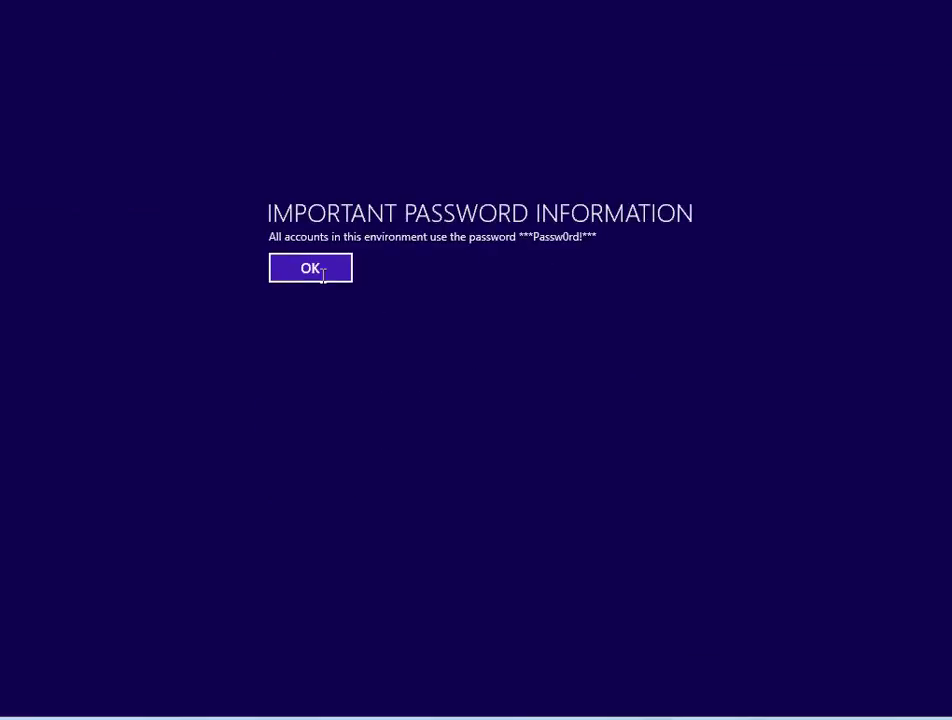
Preview the Workgroup to Domain and Domain to Domain options, then close the Join/Unjoin tool
click(291, 270)
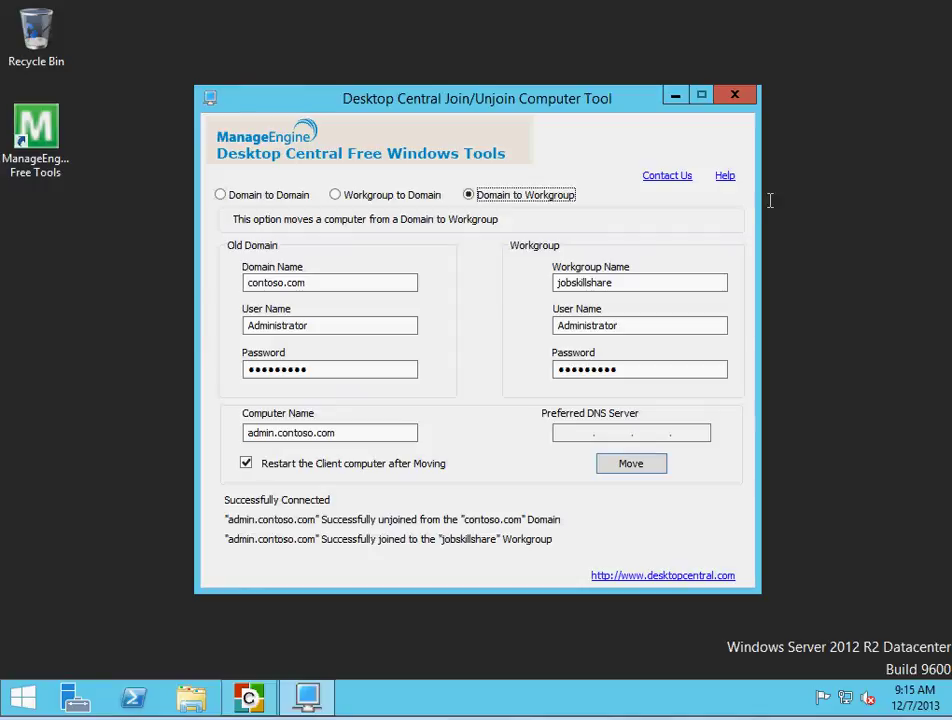
click(359, 196)
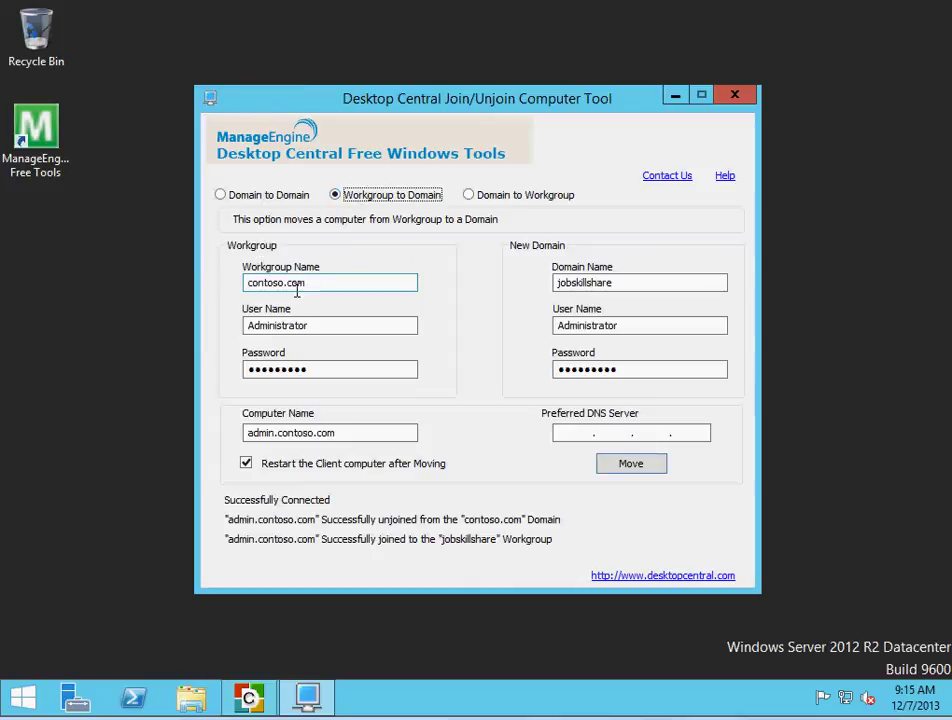
drag(310, 285, 221, 278)
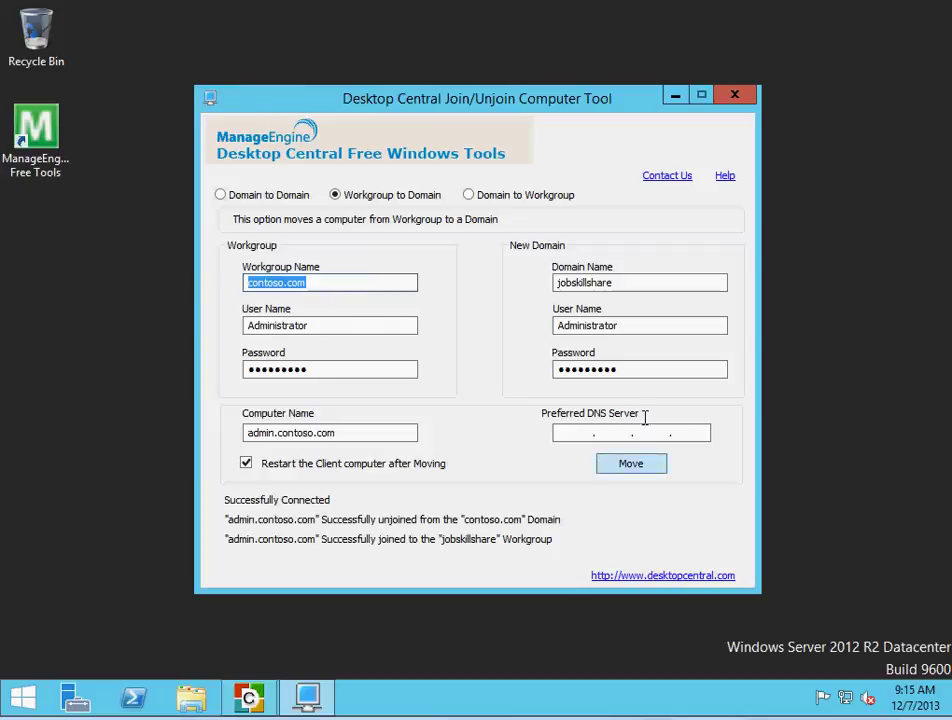
click(240, 198)
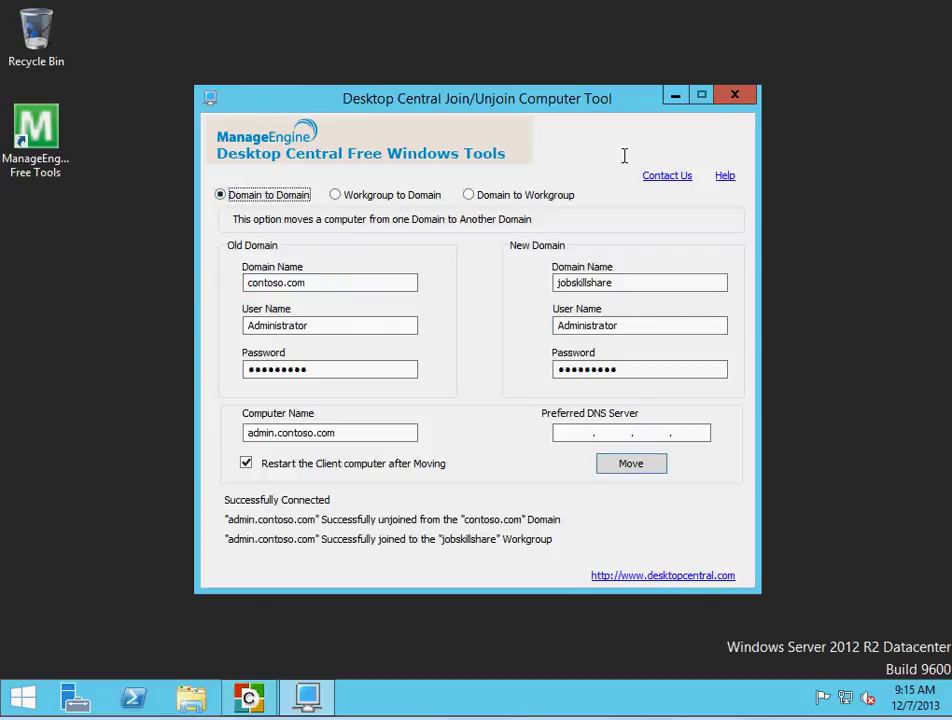
click(735, 94)
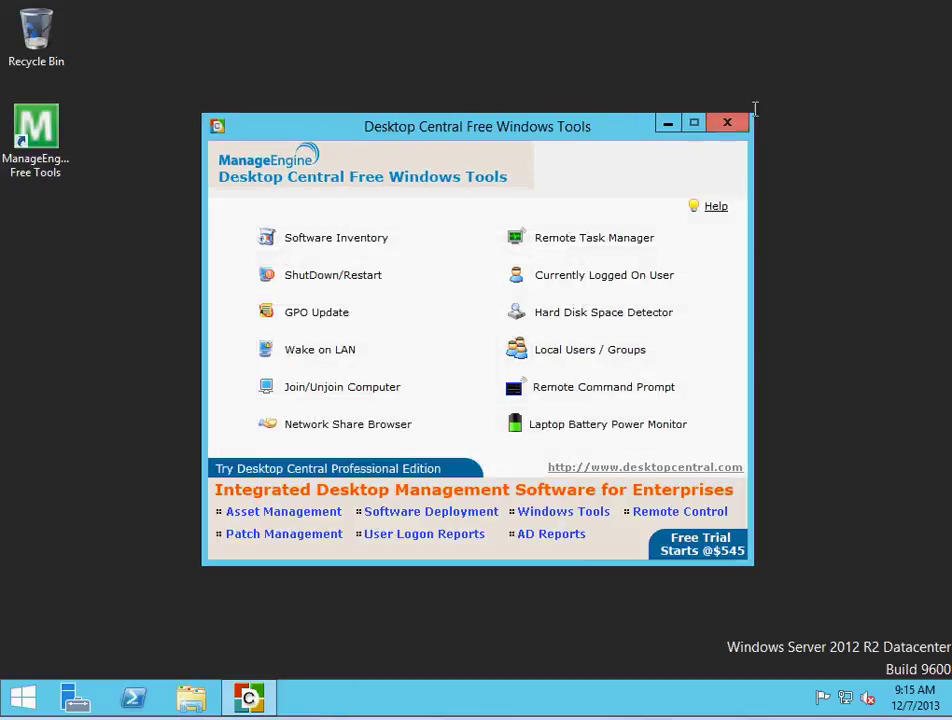